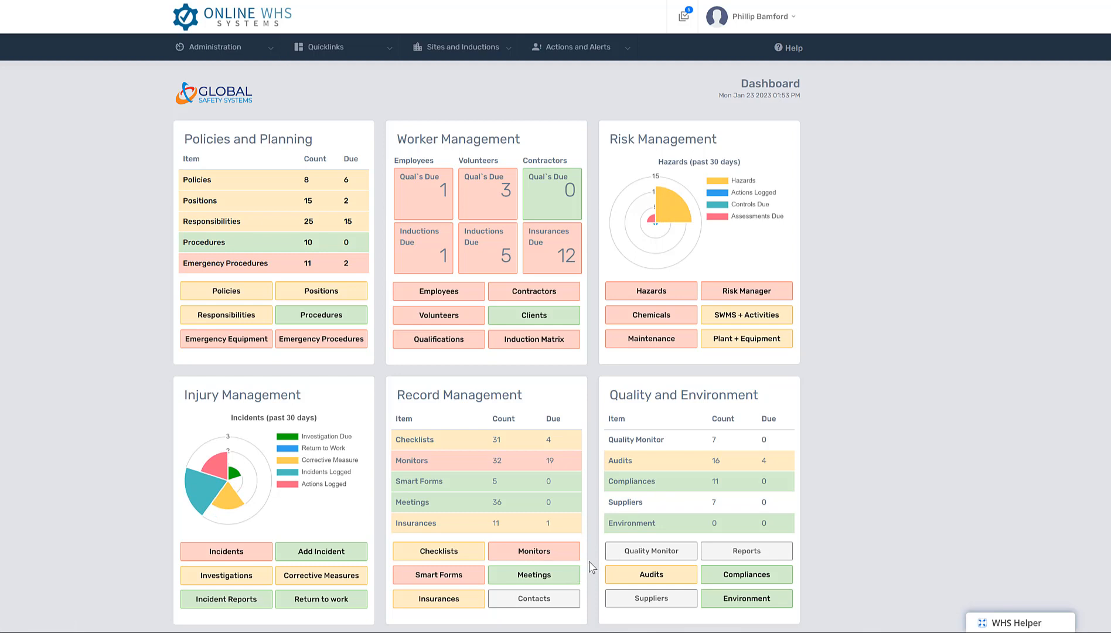
pyautogui.click(434, 551)
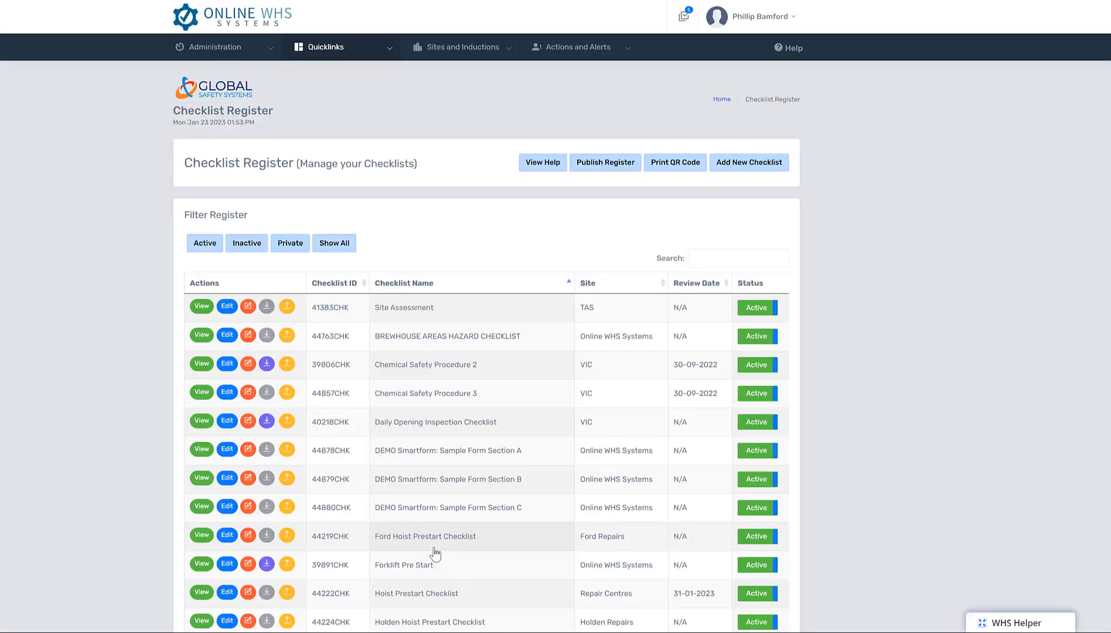
pyautogui.click(738, 168)
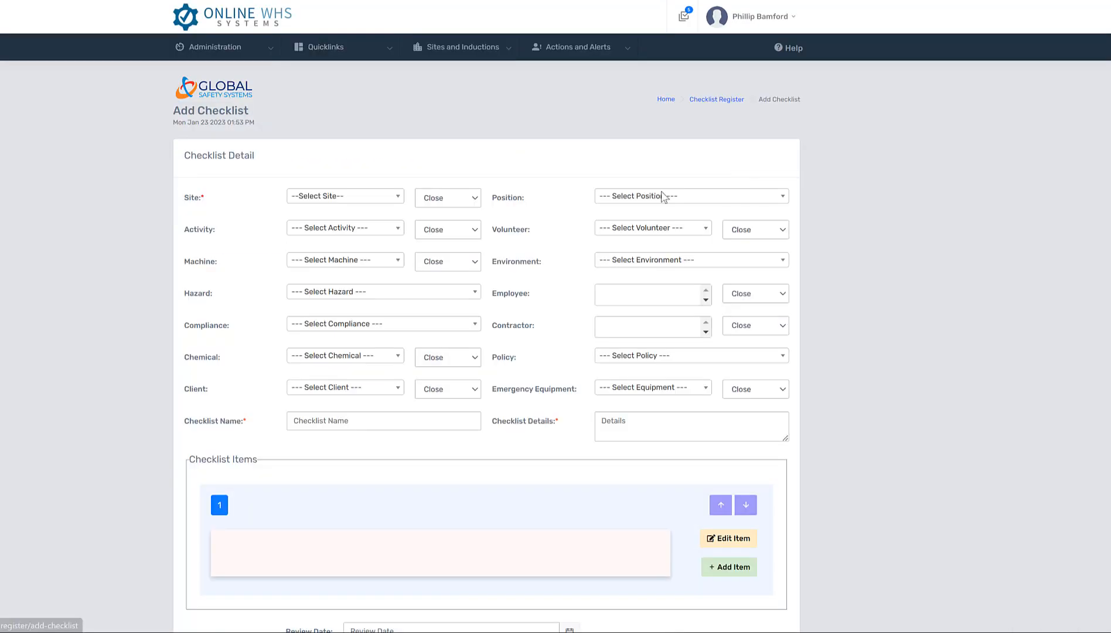
pyautogui.click(401, 261)
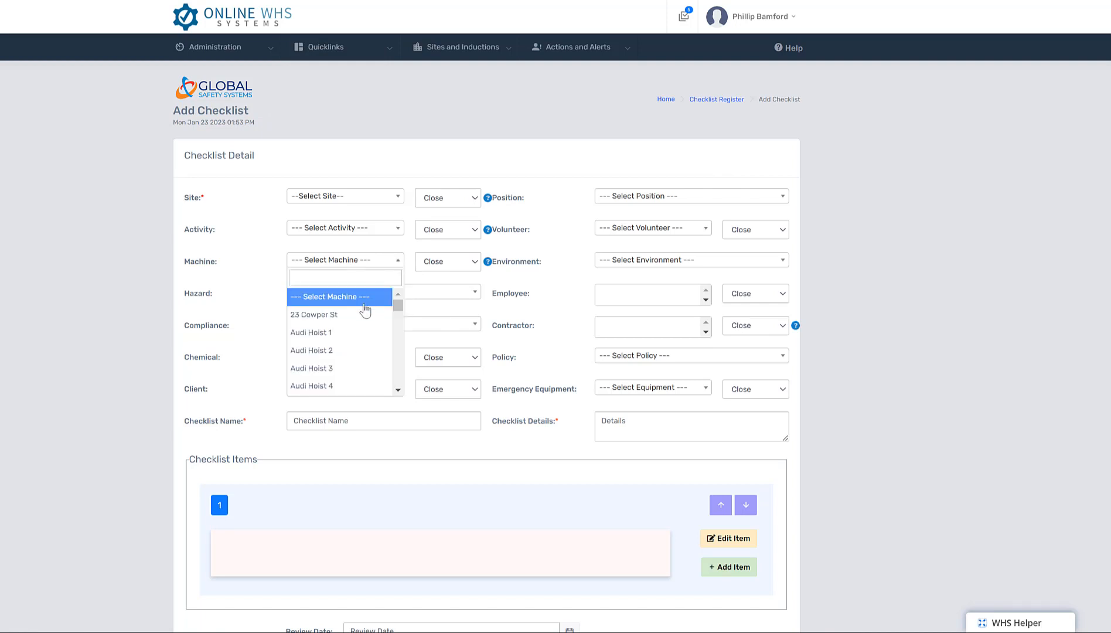
pyautogui.click(355, 335)
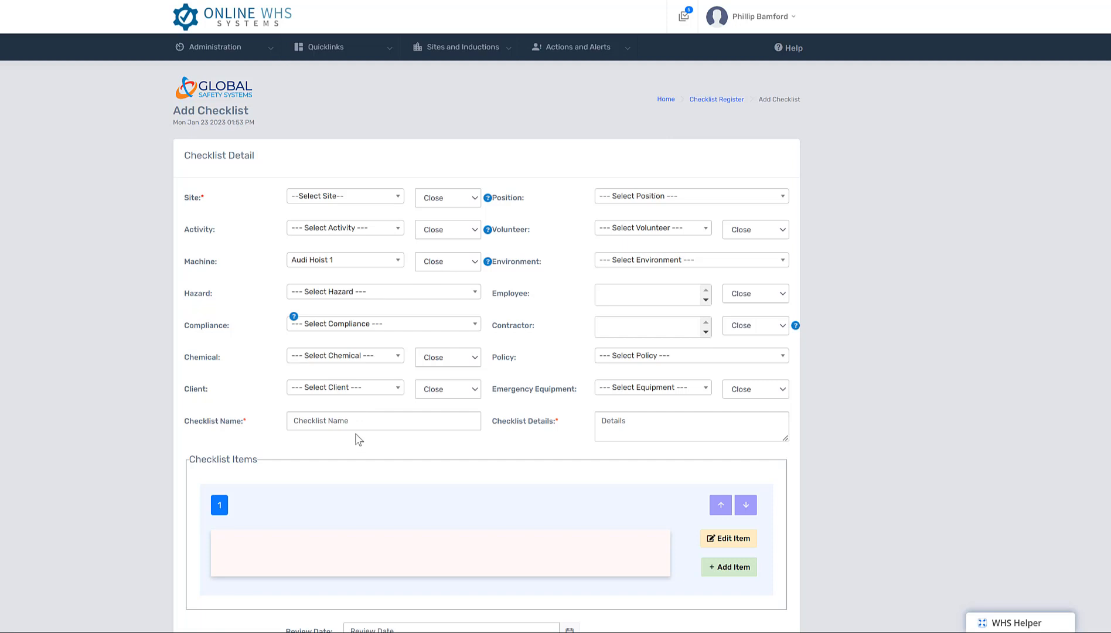
pyautogui.click(667, 100)
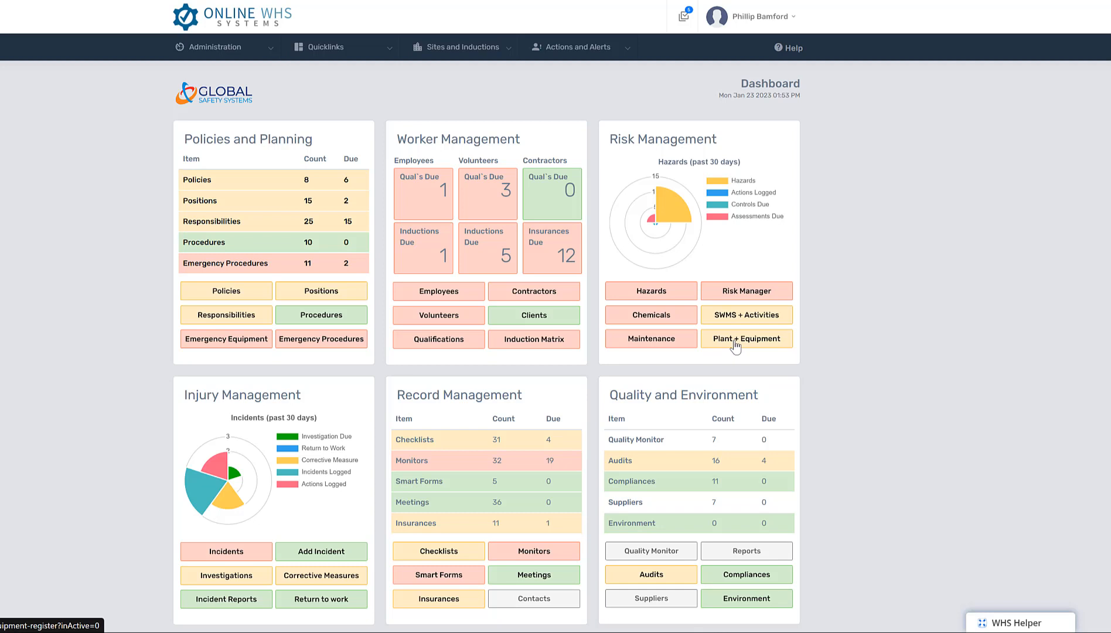
# Step: Start a new monitor named "Hoist Checklist Monitor" and assign it to the Online WHS Systems site
pyautogui.click(531, 553)
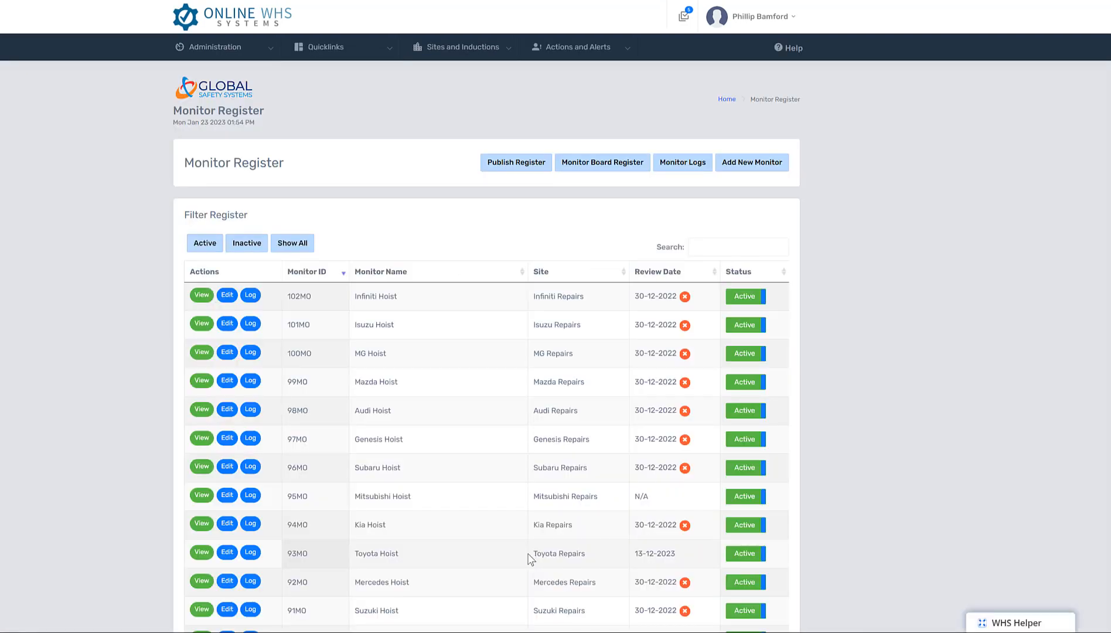
pyautogui.click(754, 163)
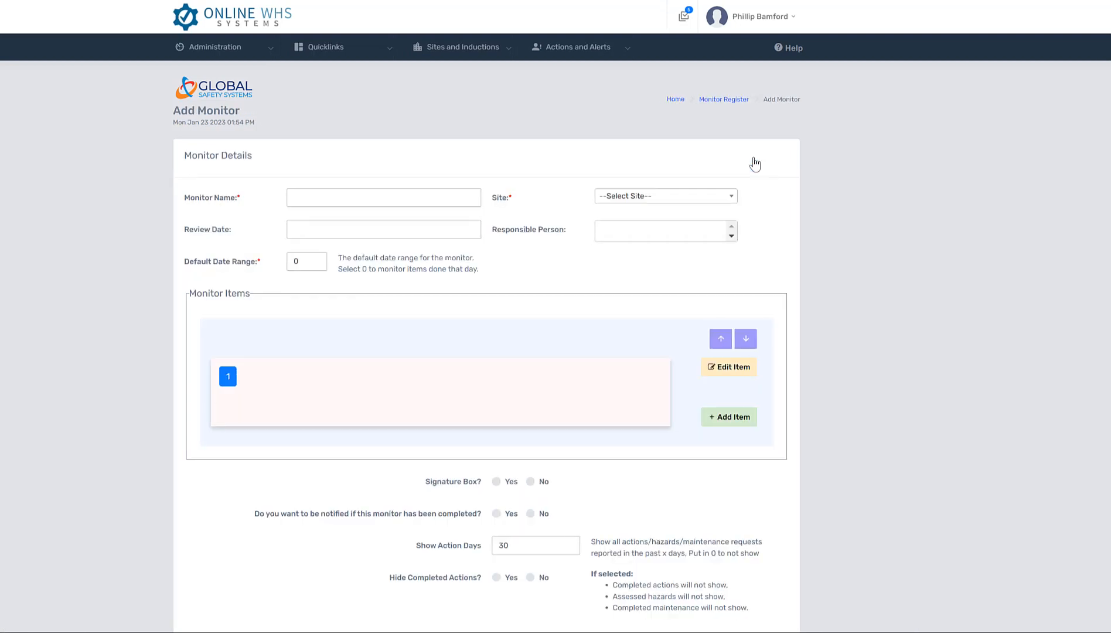
pyautogui.click(379, 196)
pyautogui.write('Hoist Checklist Monitor')
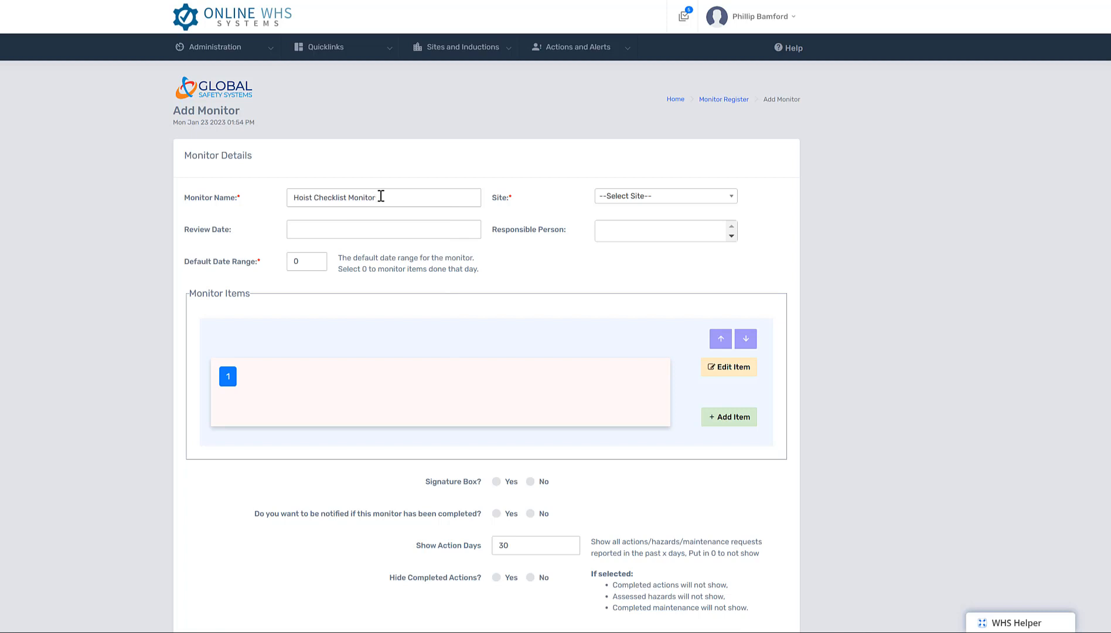
pyautogui.click(729, 200)
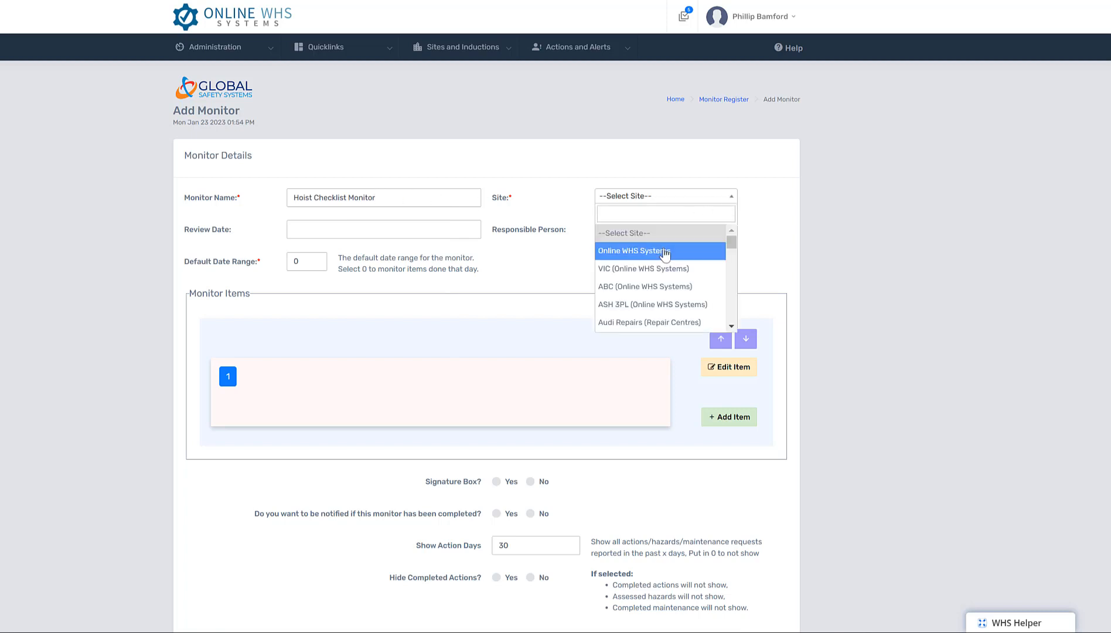
pyautogui.click(665, 252)
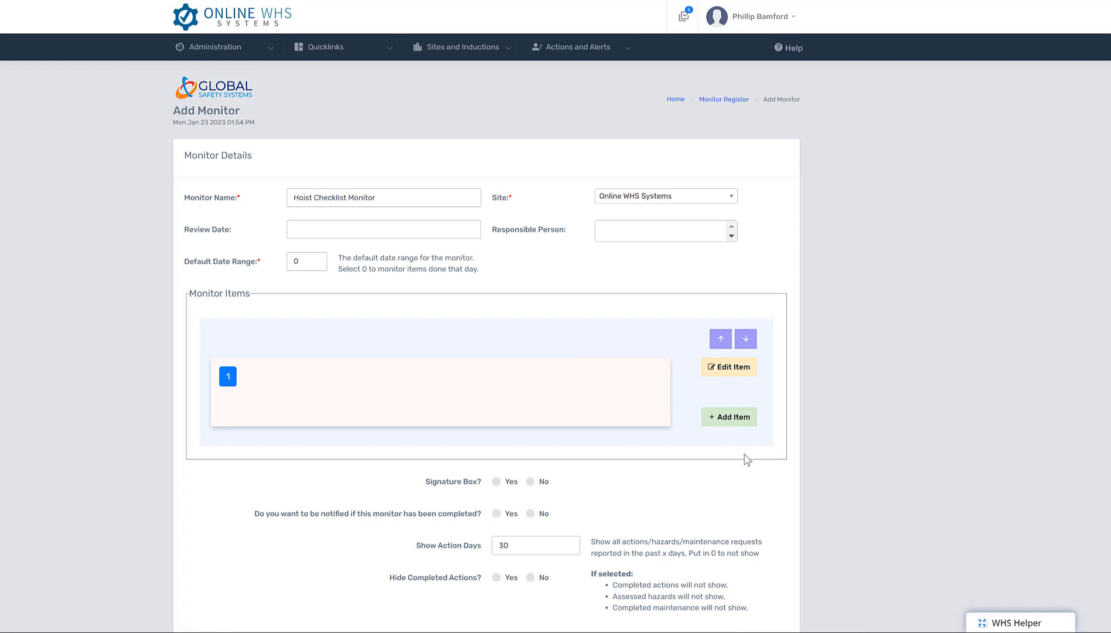
# Step: Set monitor item 1 to the Checklist item type with Plant and Equipment as its sub item type
pyautogui.click(729, 372)
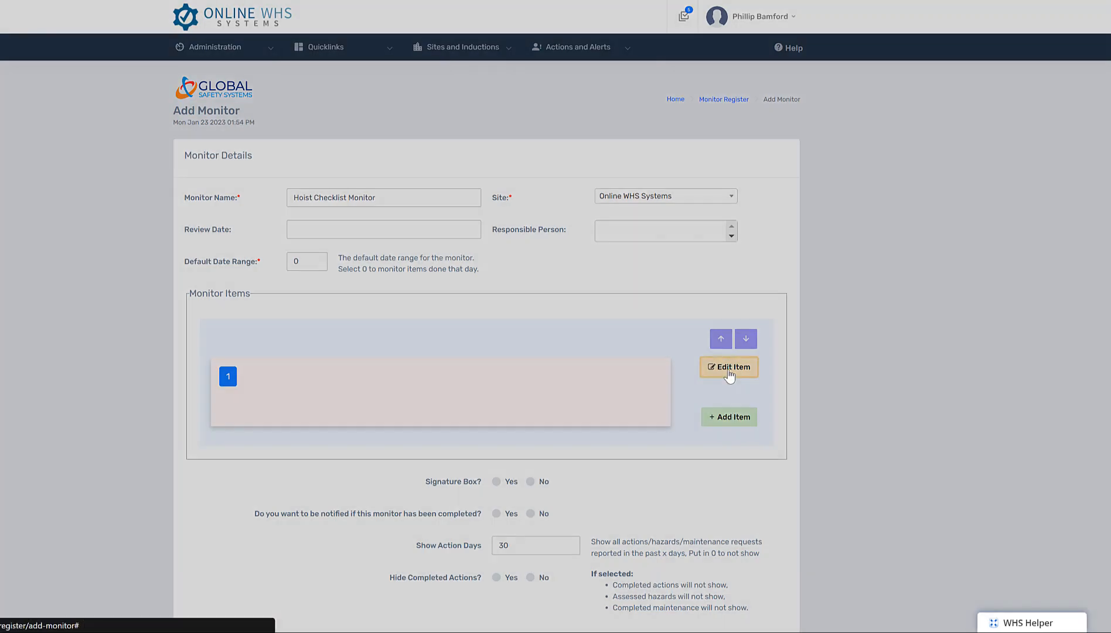
pyautogui.click(602, 88)
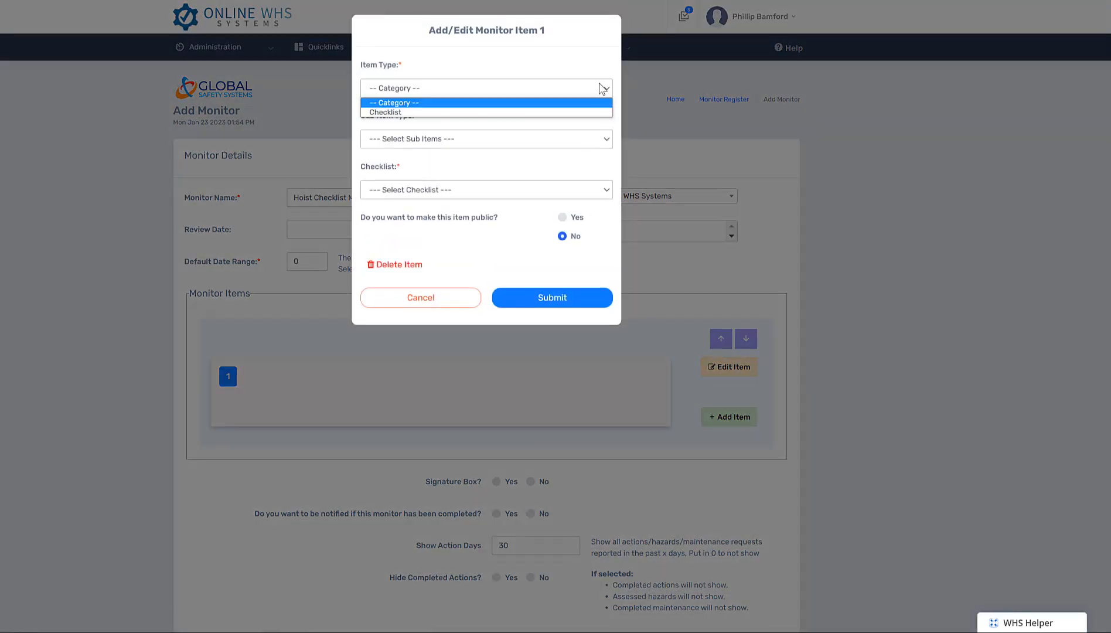
pyautogui.click(426, 113)
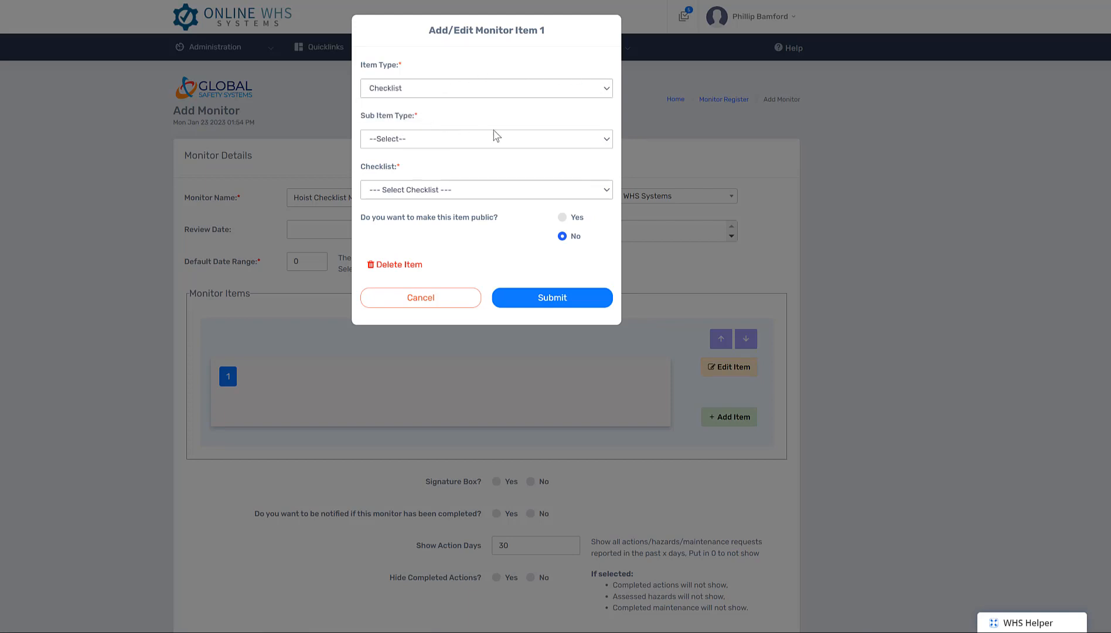
pyautogui.click(562, 139)
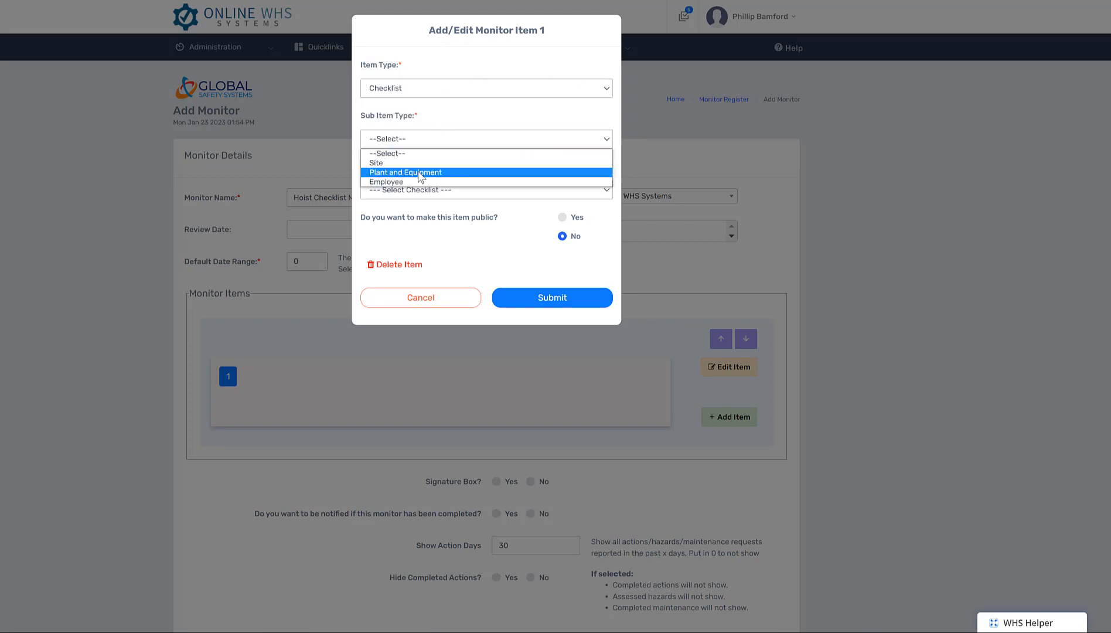
pyautogui.click(421, 172)
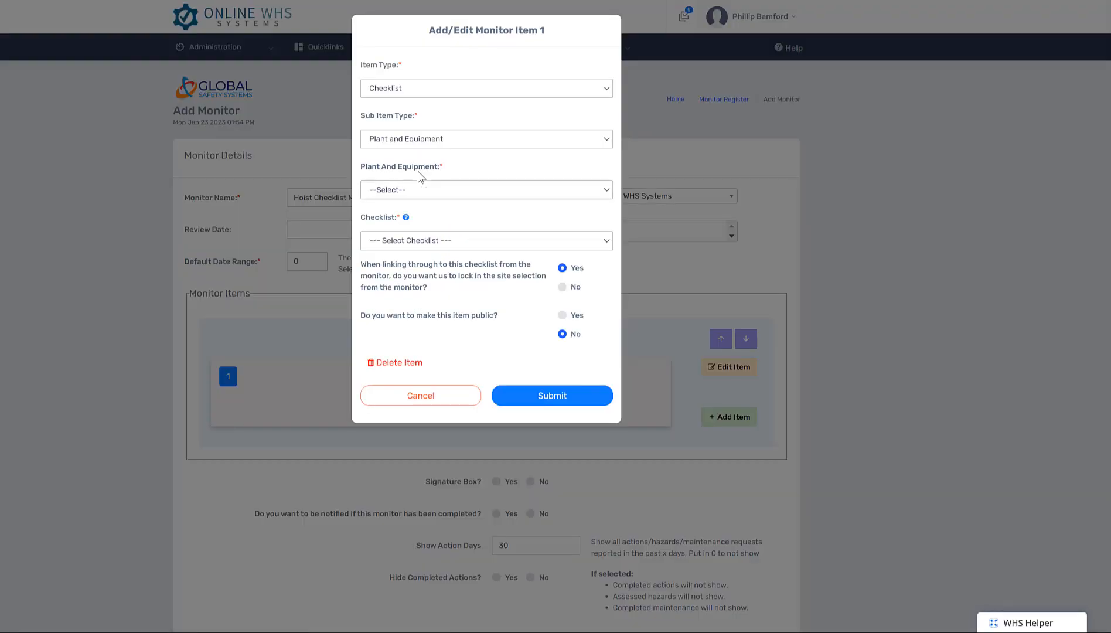
# Step: Assign Audi Hoist 1 and the Hoist Prestart Checklist to monitor item 1
pyautogui.click(608, 190)
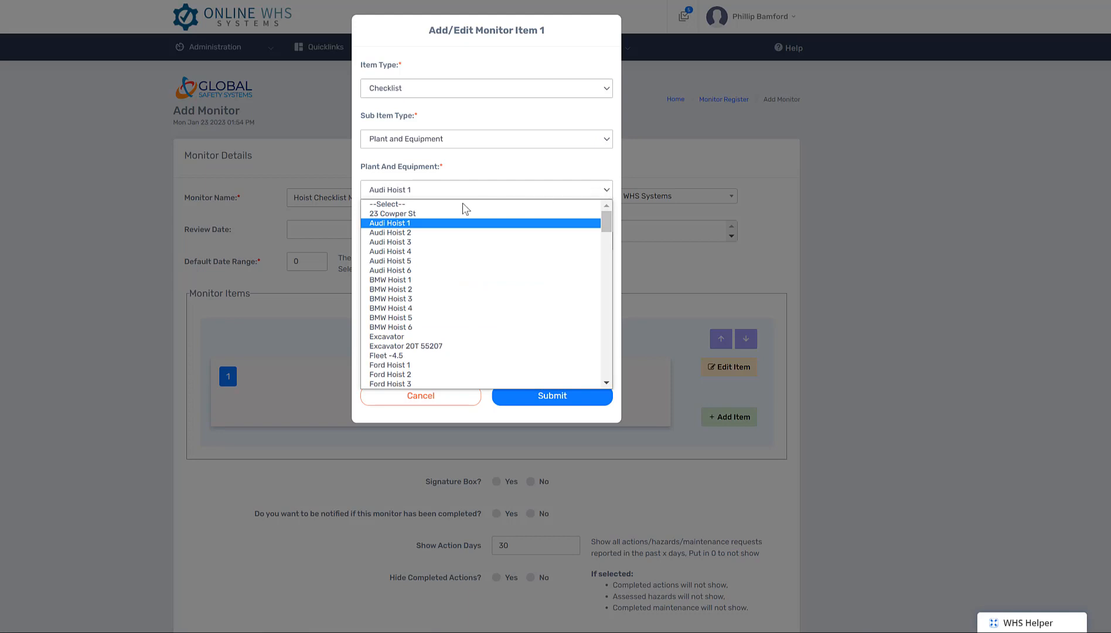
pyautogui.click(388, 226)
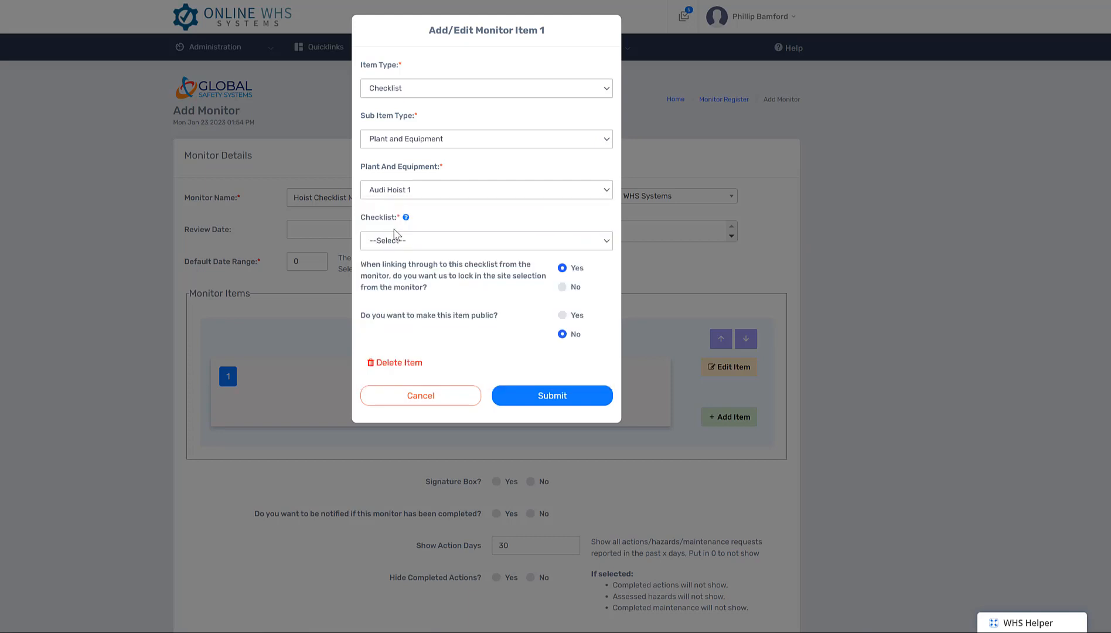
pyautogui.click(606, 242)
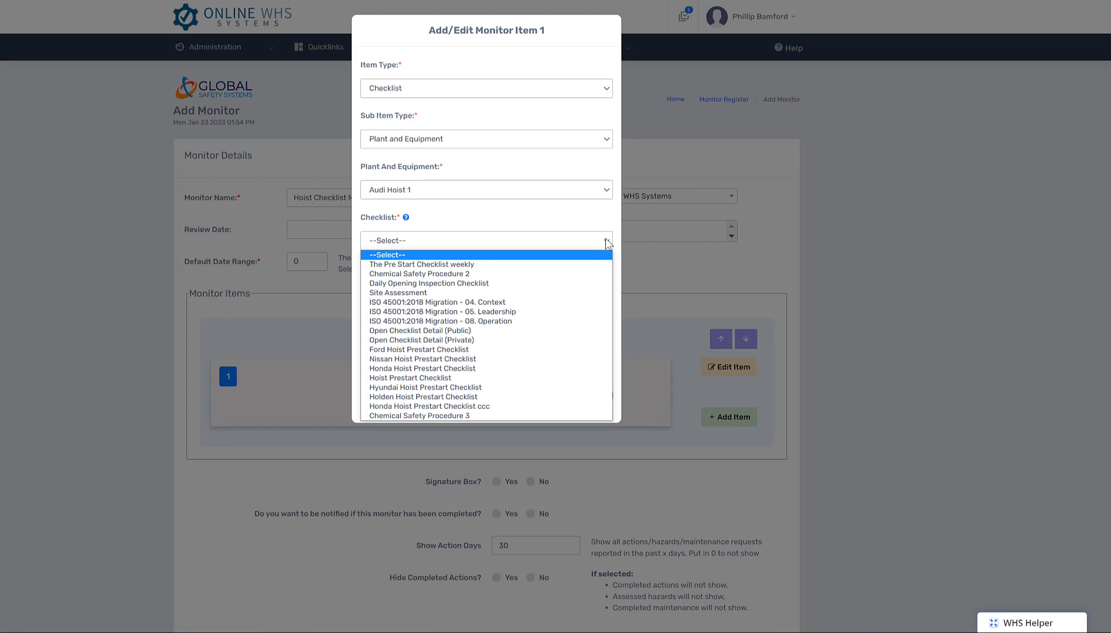
pyautogui.click(413, 377)
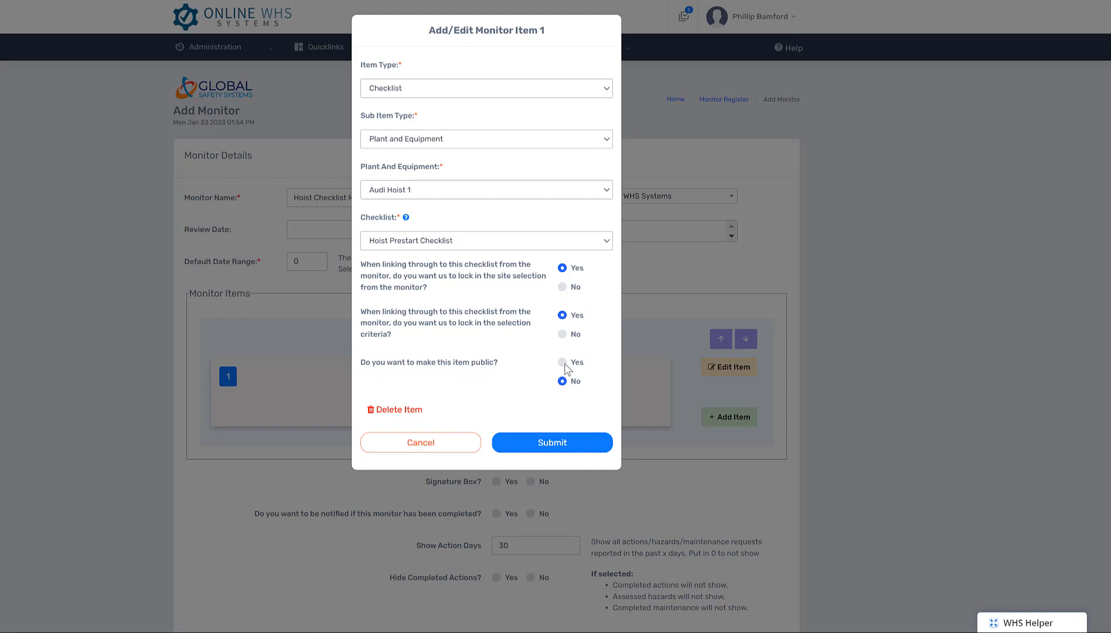
# Step: Make monitor item 1 public and save its changes
pyautogui.click(564, 364)
pyautogui.click(548, 445)
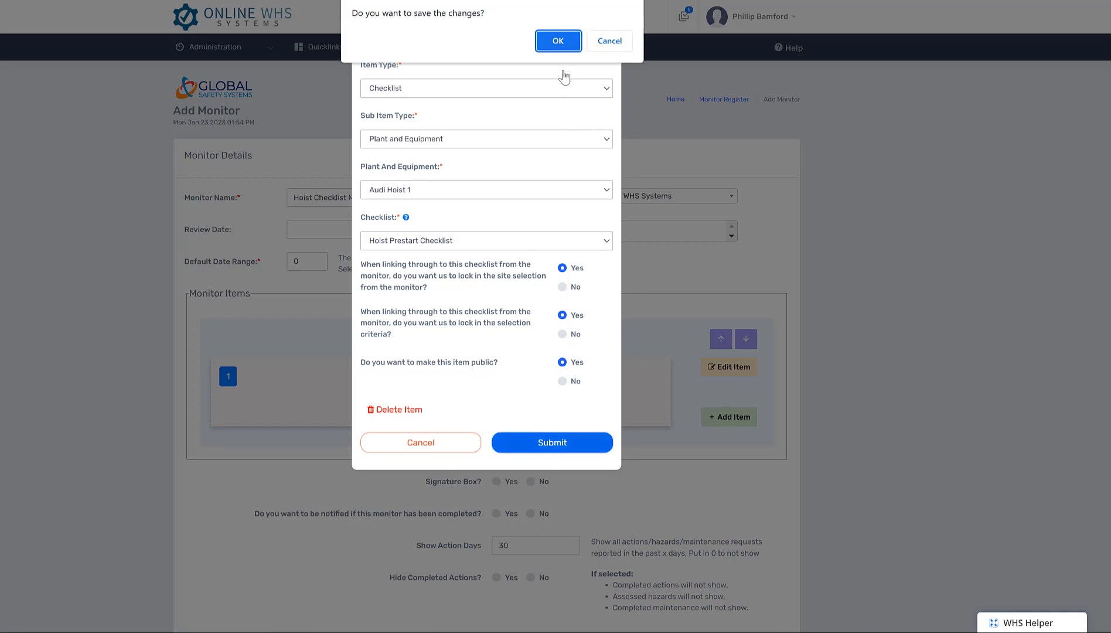
pyautogui.click(560, 40)
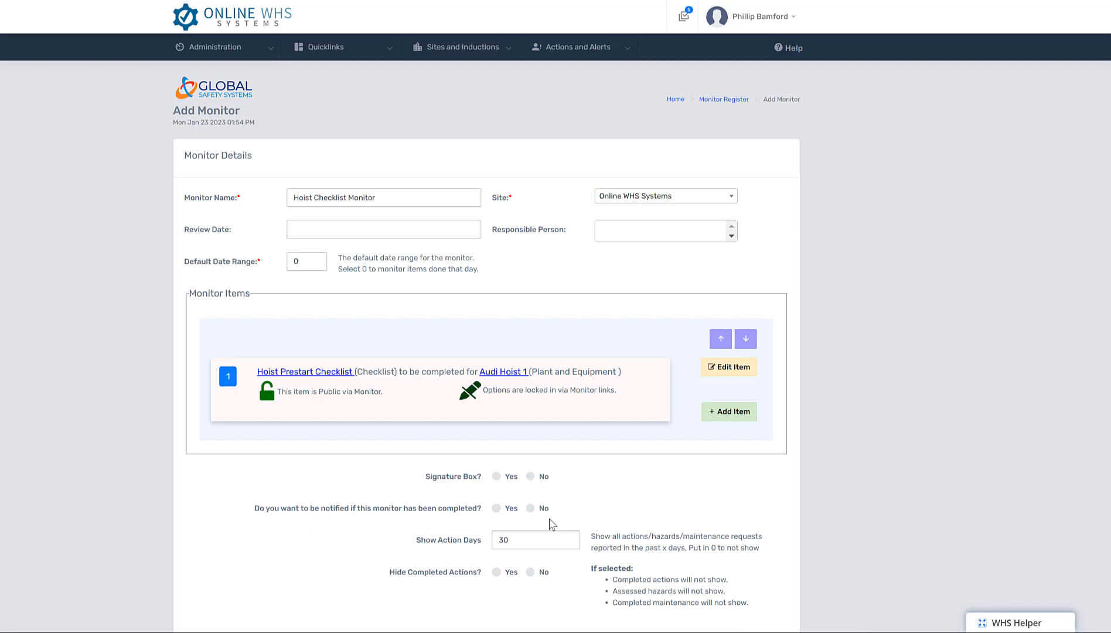
# Step: Add a second monitor item of type Checklist with Plant and Equipment as its sub item type
pyautogui.scroll(-1, 551, 523)
pyautogui.click(719, 349)
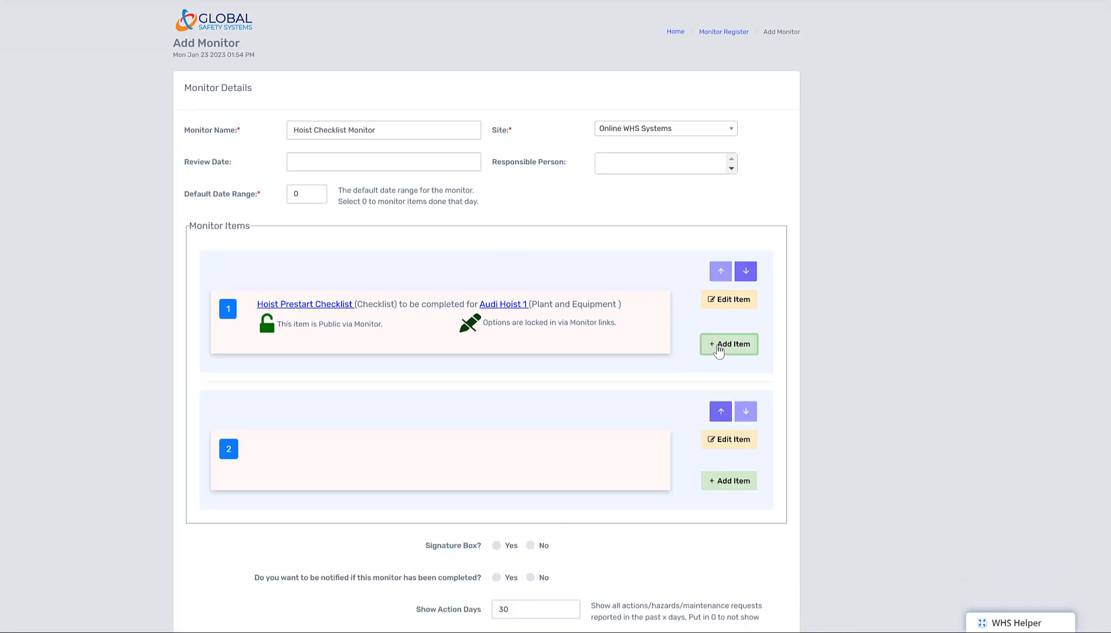
pyautogui.click(729, 441)
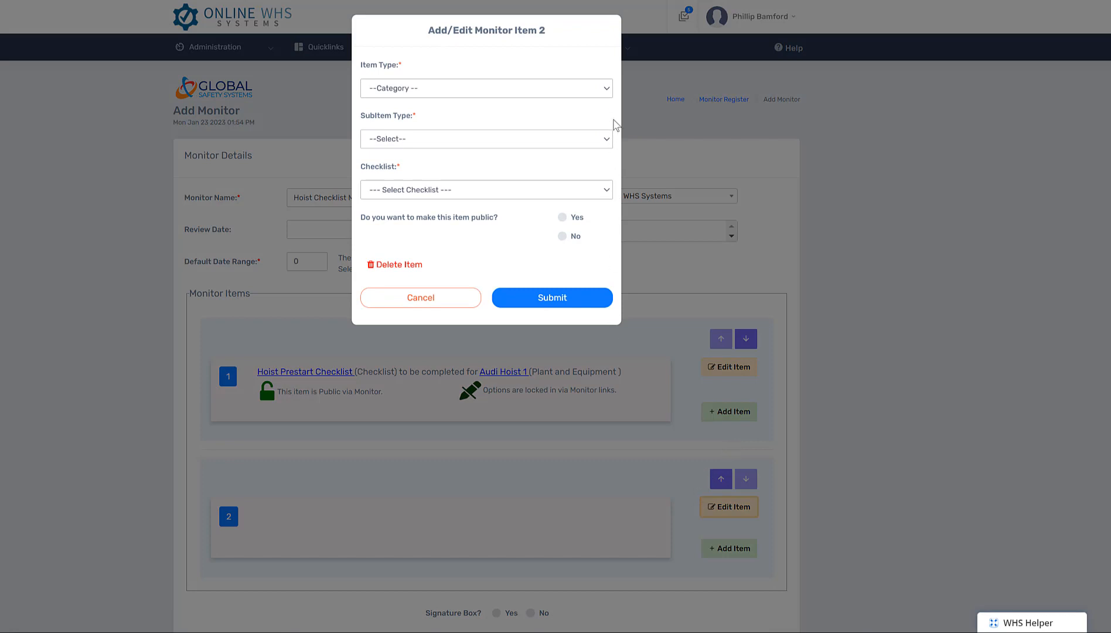
pyautogui.click(606, 91)
pyautogui.click(473, 112)
pyautogui.click(502, 139)
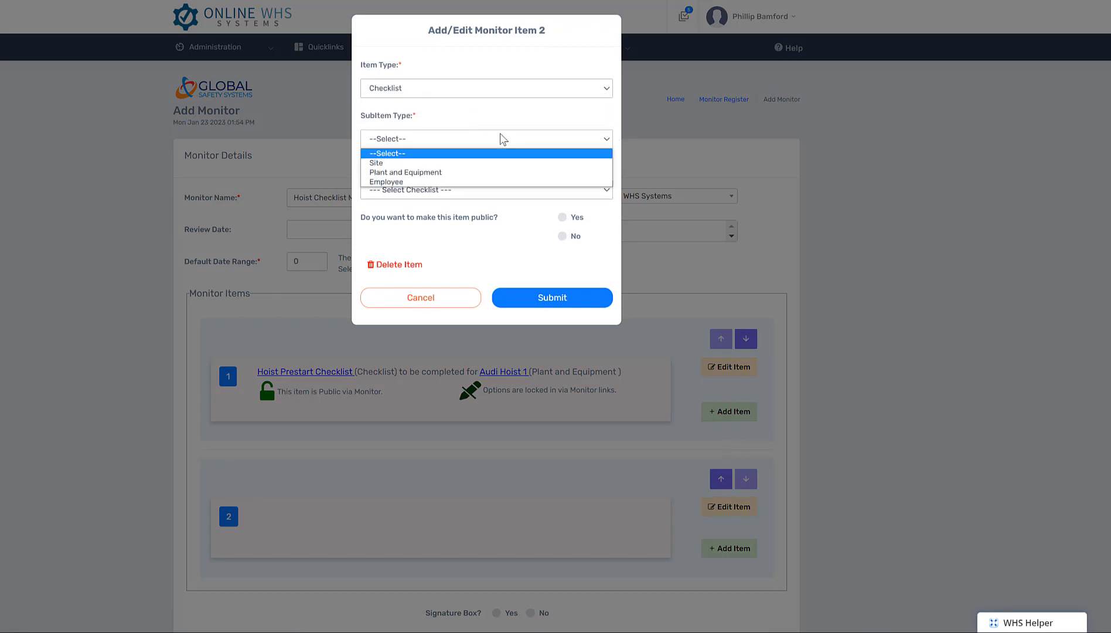
pyautogui.click(467, 178)
# Step: Assign Audi Hoist 2 and the Hoist Prestart Checklist to monitor item 2
pyautogui.click(510, 191)
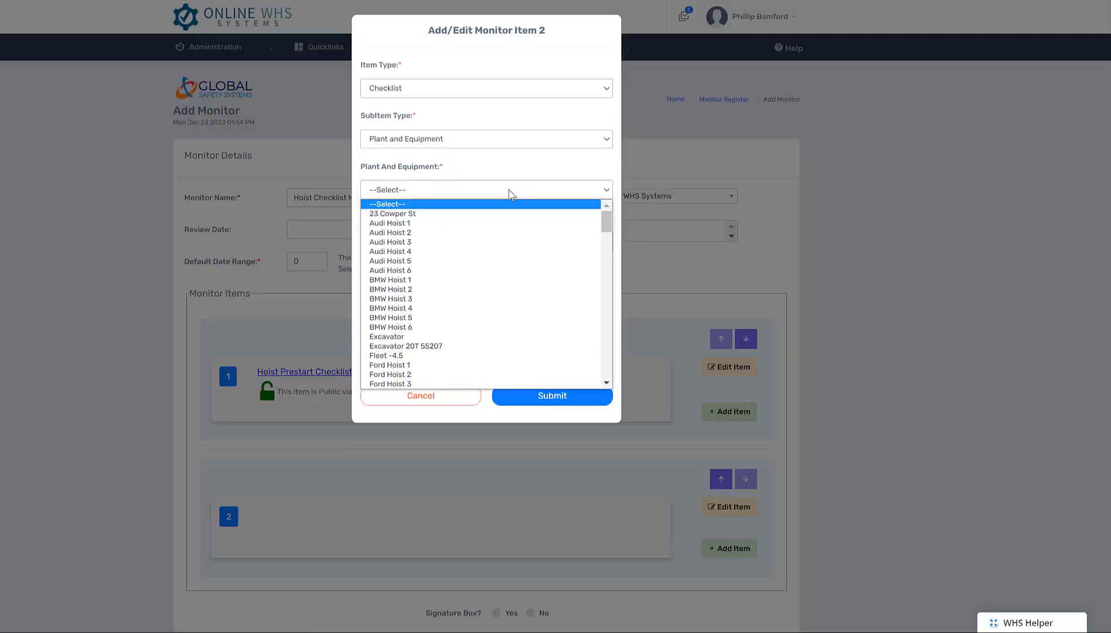
pyautogui.click(440, 232)
pyautogui.click(488, 241)
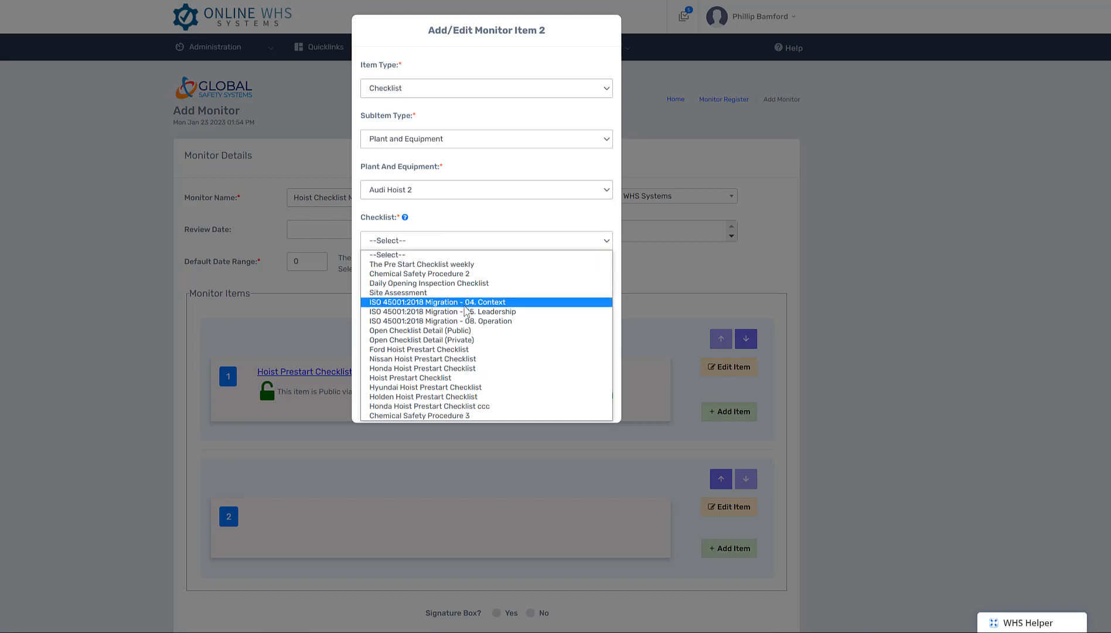
pyautogui.click(430, 378)
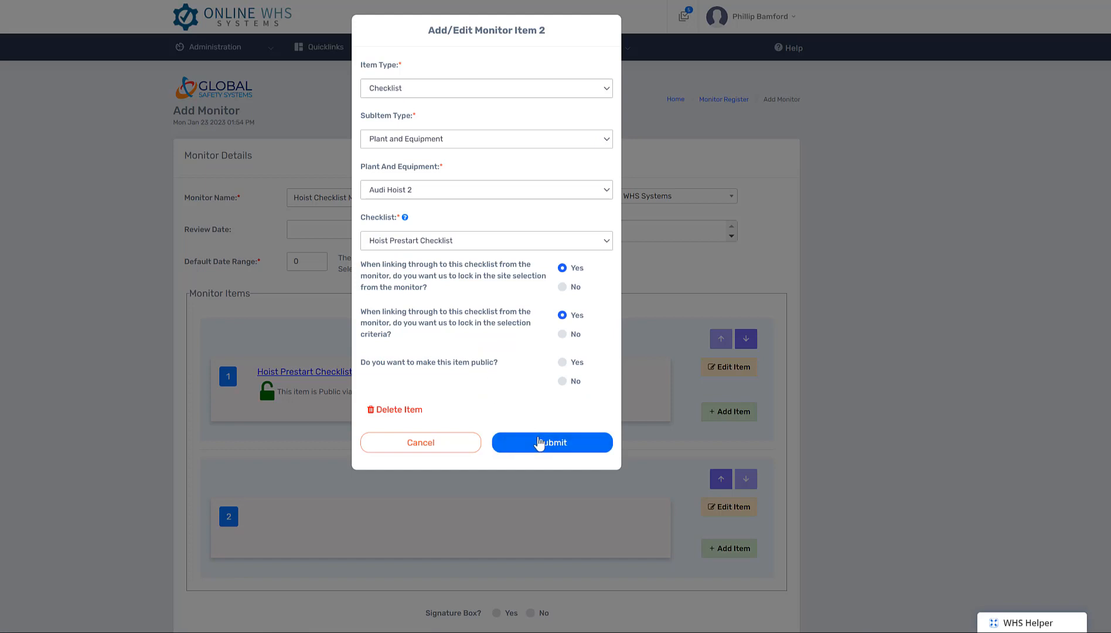
# Step: Make monitor item 2 public and save its changes
pyautogui.click(562, 362)
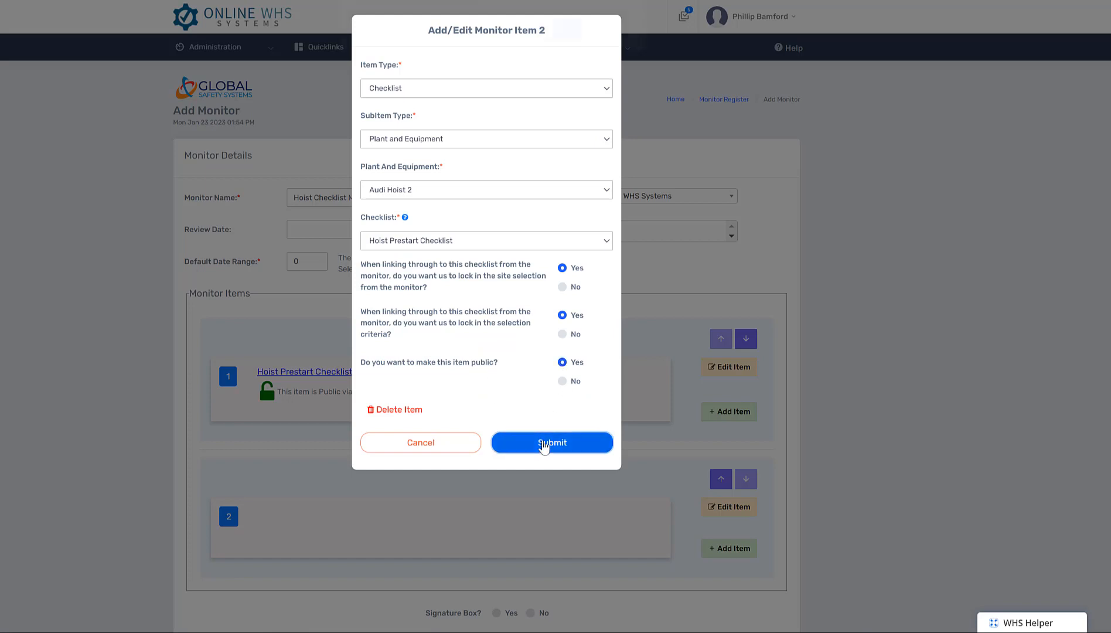
pyautogui.click(540, 447)
pyautogui.click(558, 41)
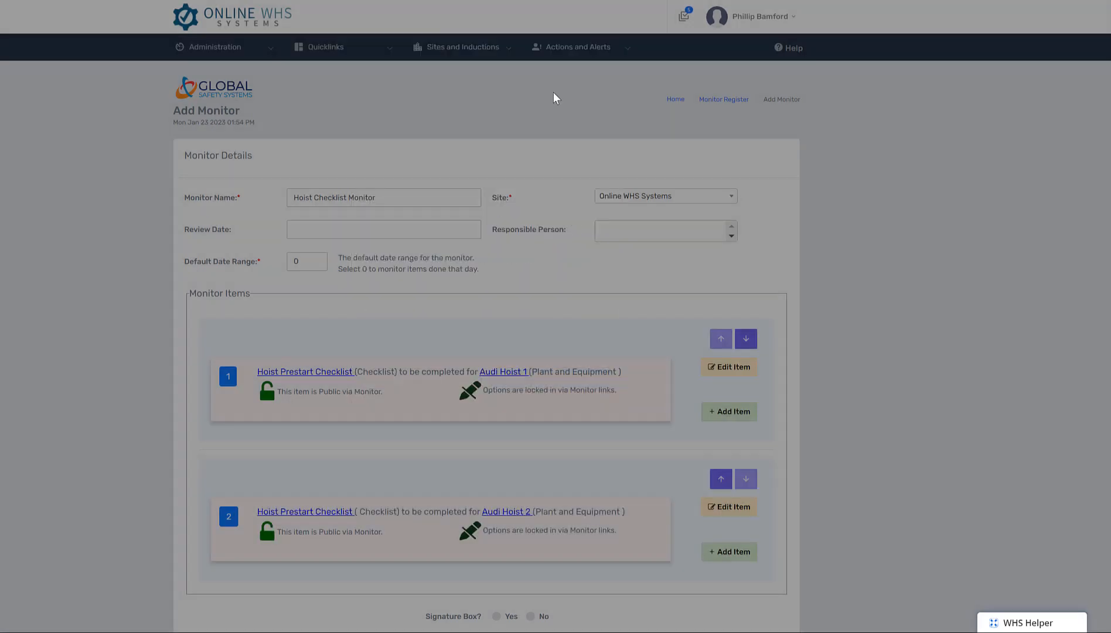
# Step: Add a third monitor item of type Checklist with Plant and Equipment as its sub item type
pyautogui.scroll(-4, 545, 430)
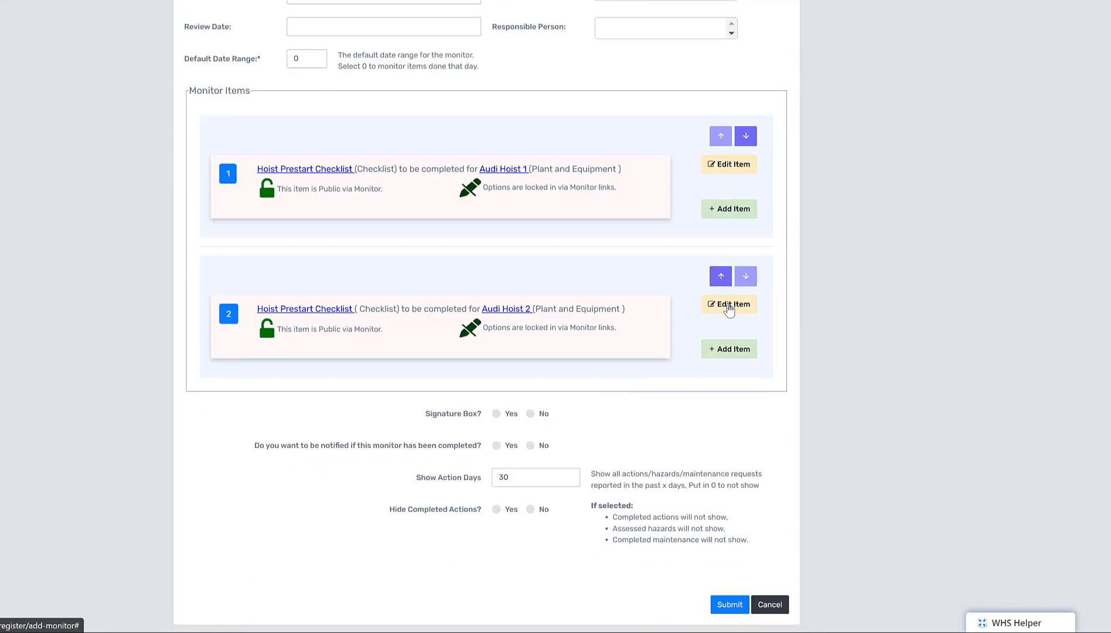
pyautogui.click(722, 350)
pyautogui.scroll(-2, 709, 364)
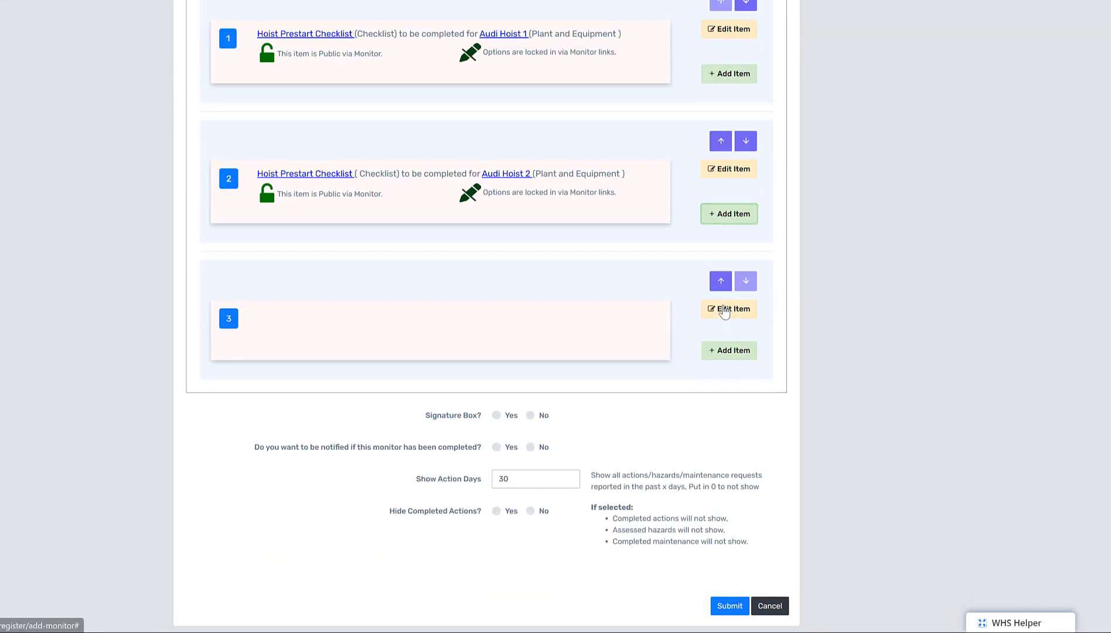
pyautogui.click(727, 309)
pyautogui.click(452, 89)
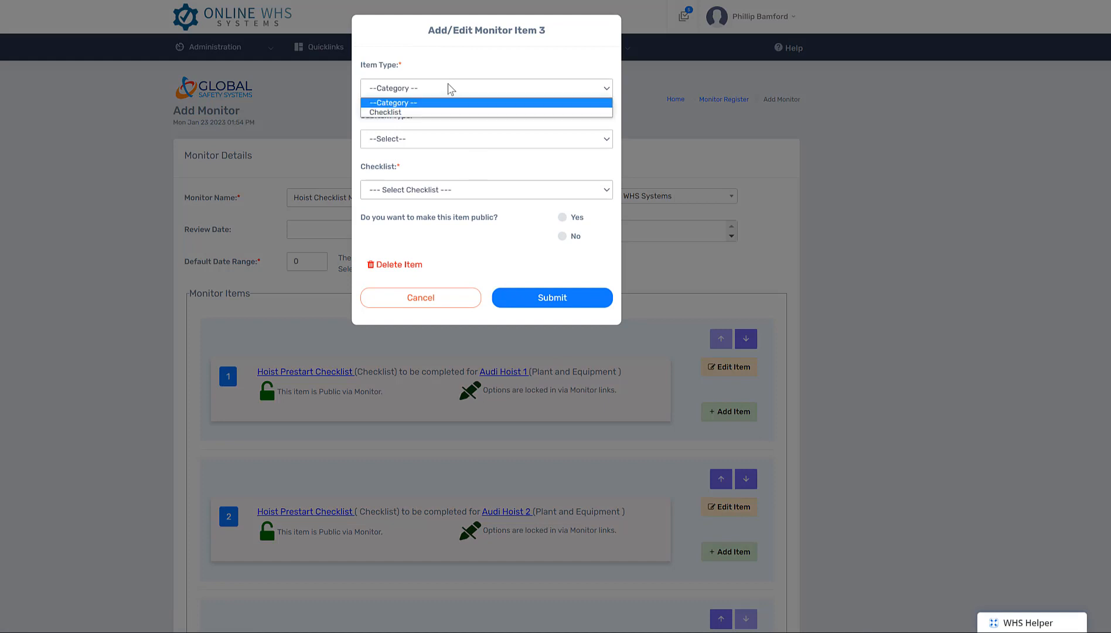
pyautogui.click(410, 111)
pyautogui.click(435, 139)
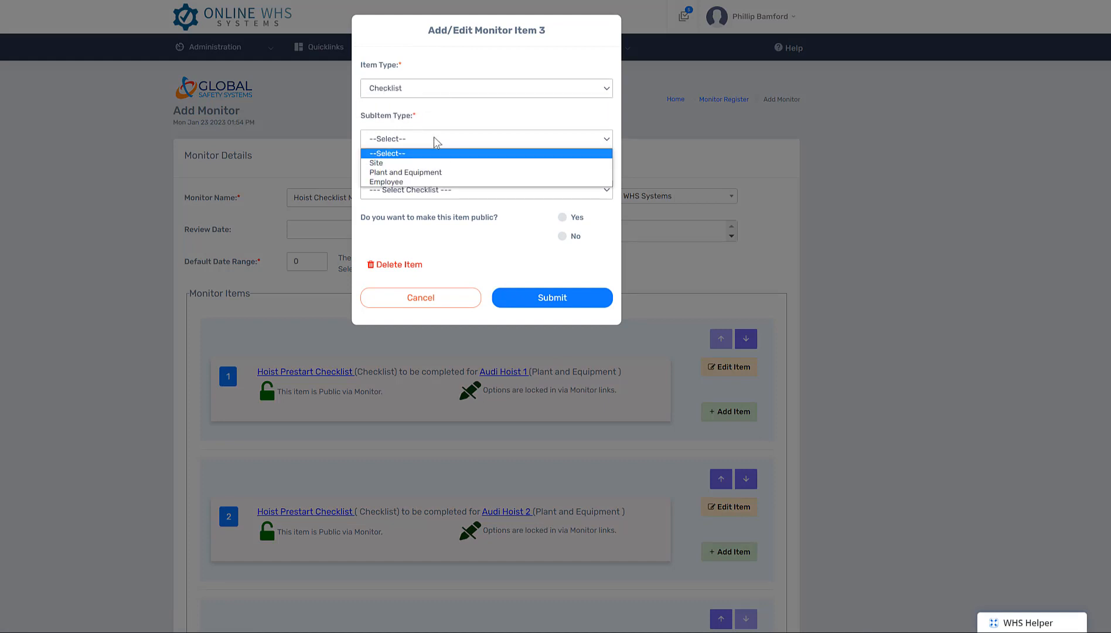
pyautogui.click(432, 172)
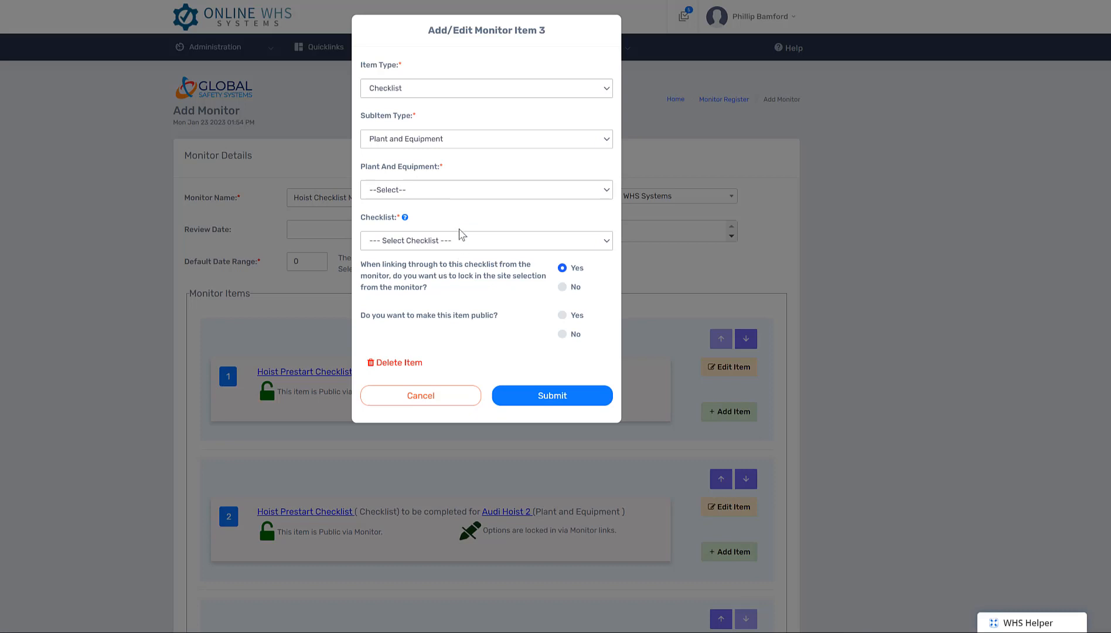
# Step: Assign Audi Hoist 3 and the Hoist Prestart Checklist to monitor item 3
pyautogui.click(467, 190)
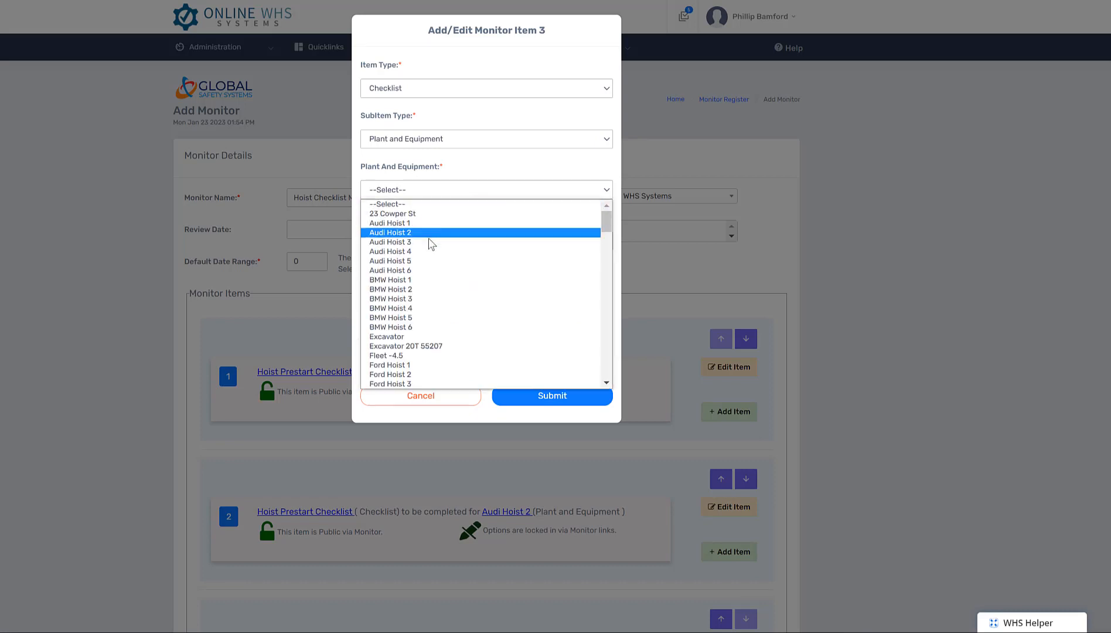
pyautogui.click(430, 242)
pyautogui.click(446, 243)
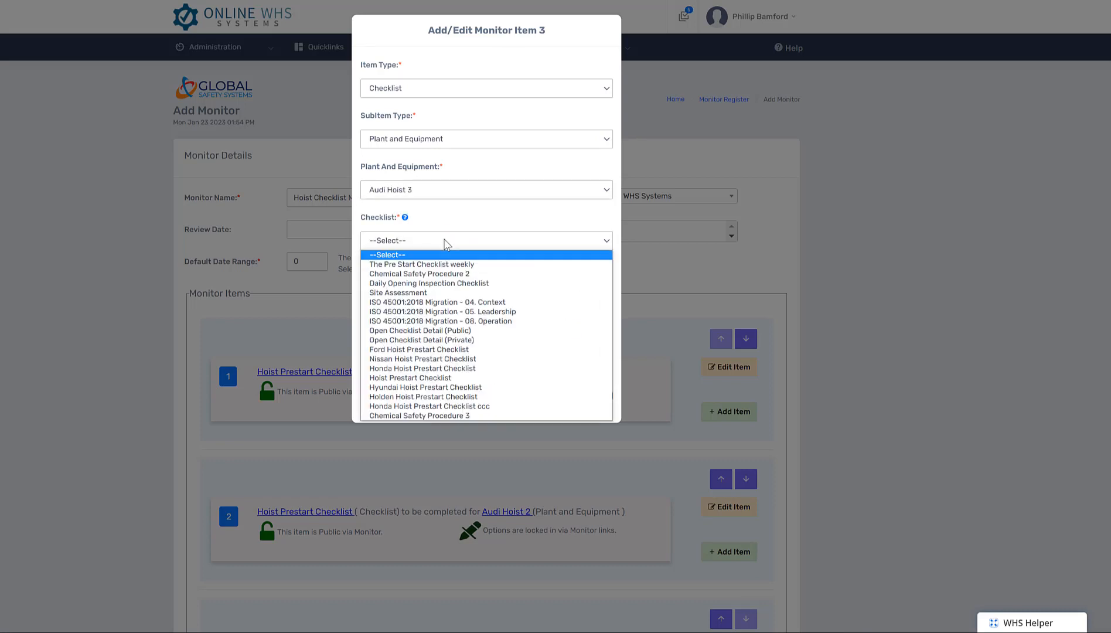
pyautogui.click(423, 380)
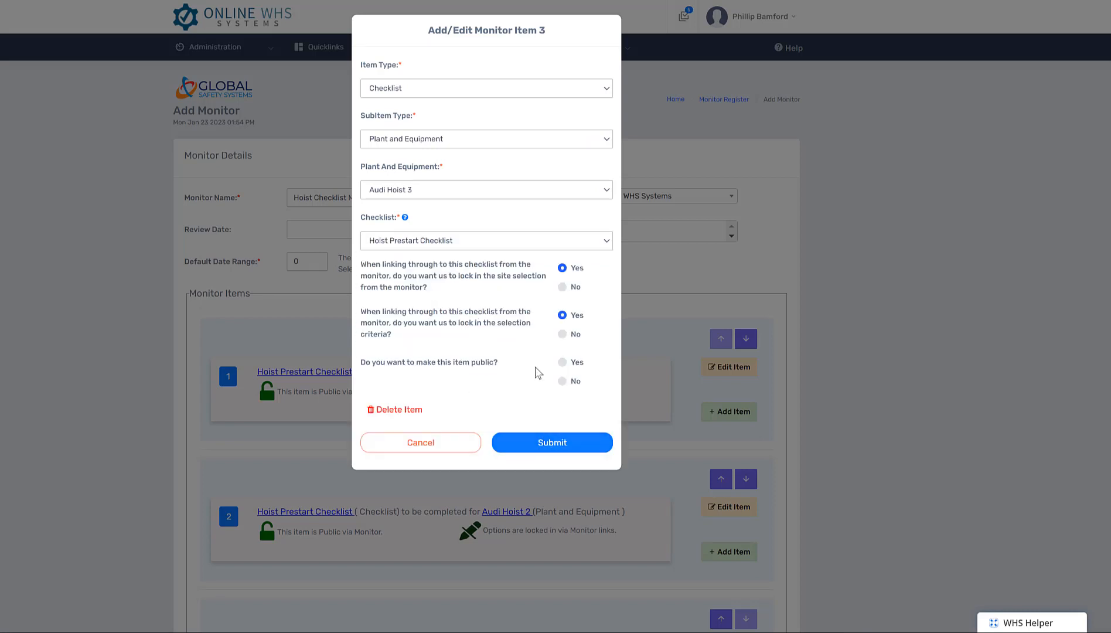
# Step: Make monitor item 3 public and save its changes
pyautogui.click(563, 362)
pyautogui.click(550, 442)
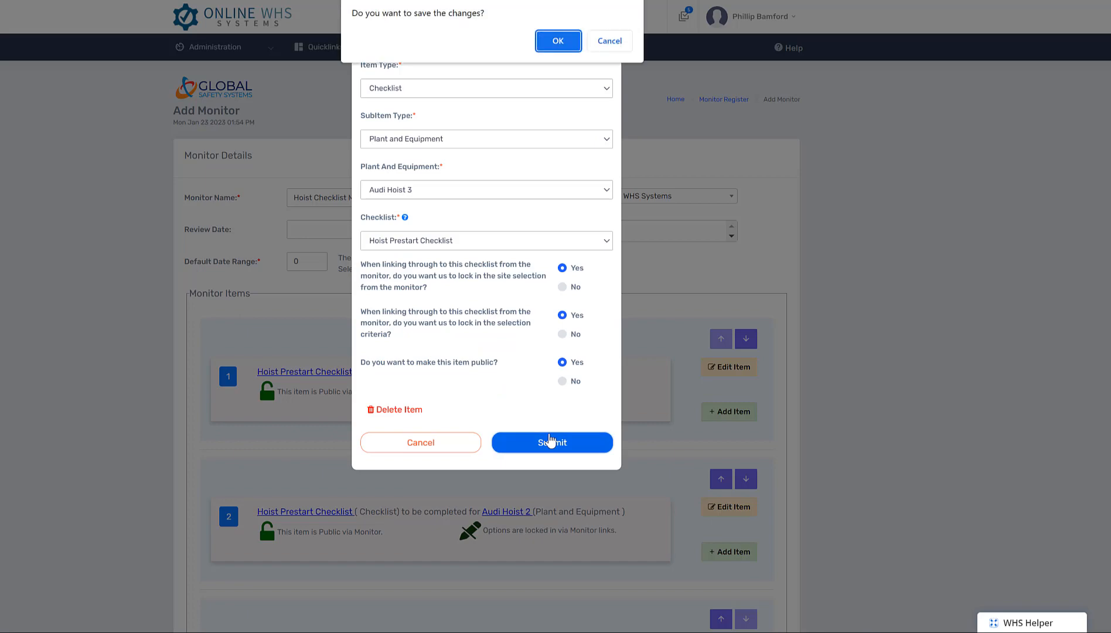
pyautogui.click(557, 42)
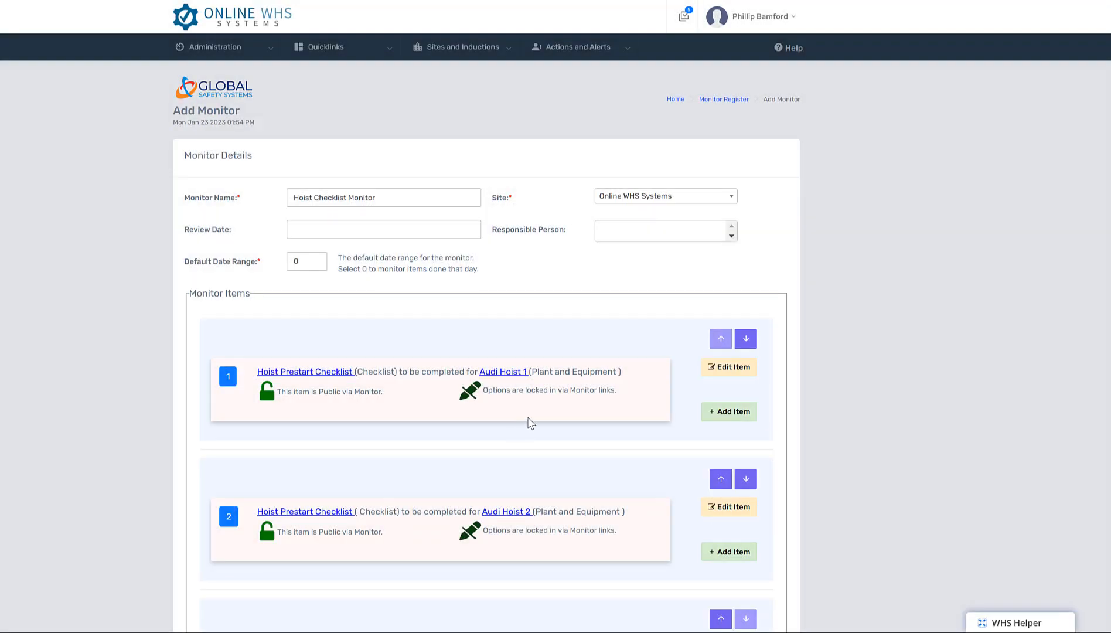
# Step: Look through the sites available for the monitor without changing the selected site
pyautogui.scroll(-2, 530, 423)
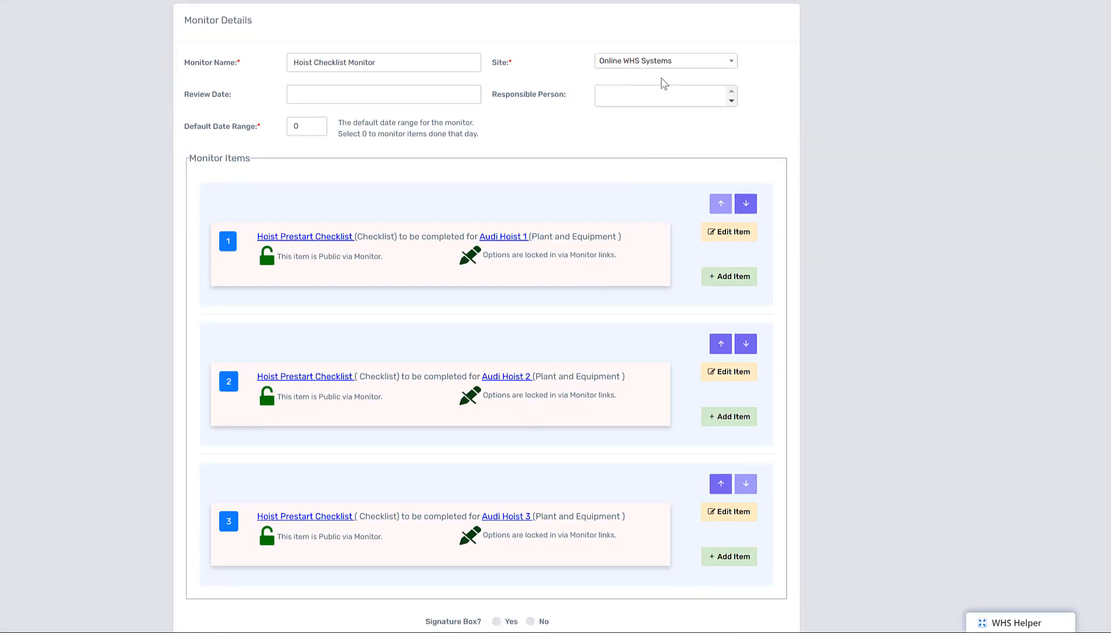
pyautogui.click(672, 66)
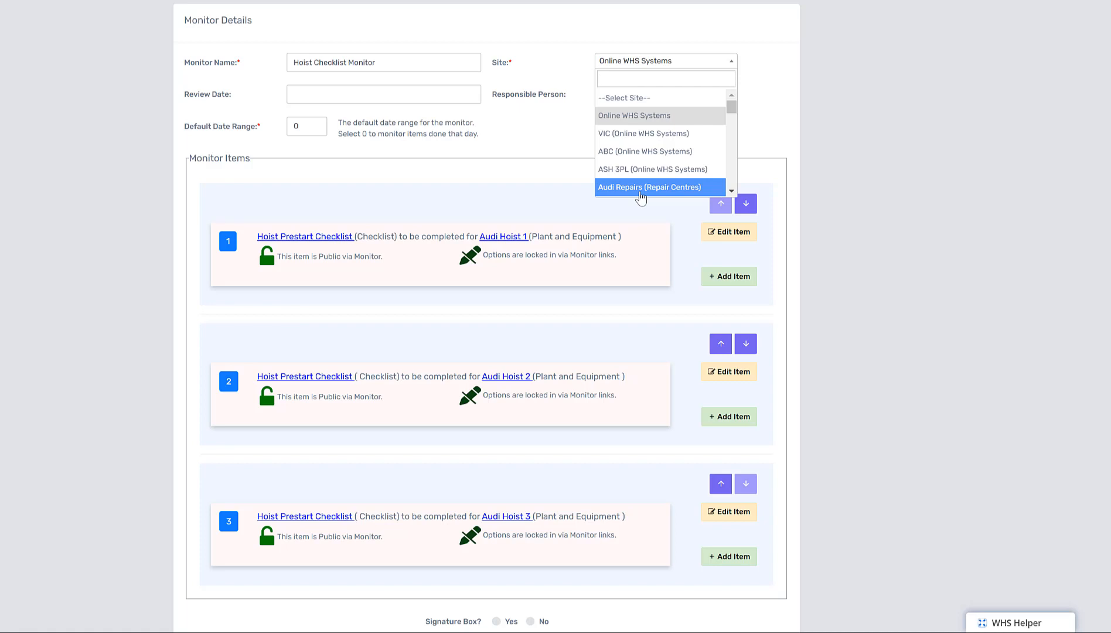
pyautogui.click(542, 146)
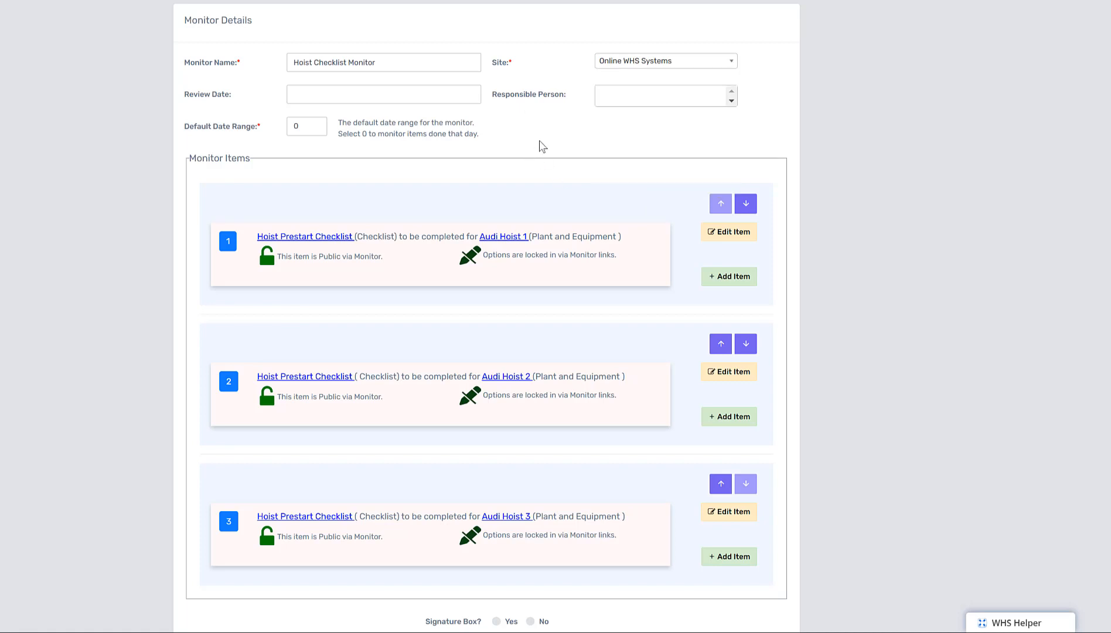
pyautogui.scroll(-1, 542, 146)
pyautogui.scroll(1, 623, 119)
# Step: Enable the signature box and completion notification for the monitor, and choose the person to notify
pyautogui.scroll(-4, 596, 144)
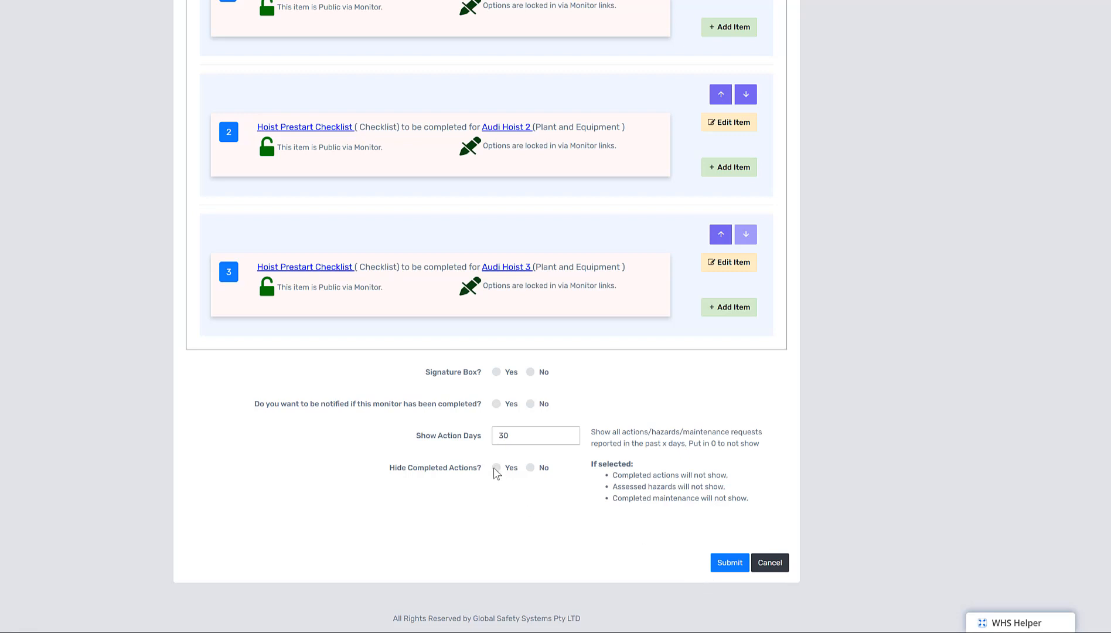
pyautogui.click(496, 372)
pyautogui.click(496, 404)
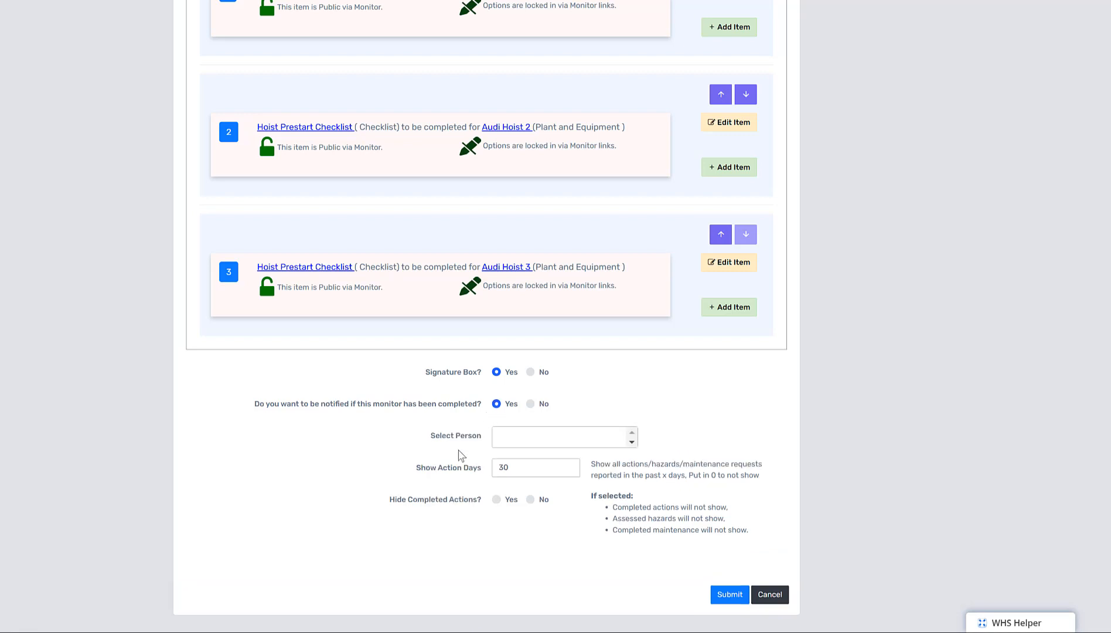
pyautogui.click(521, 436)
pyautogui.scroll(-10, 531, 511)
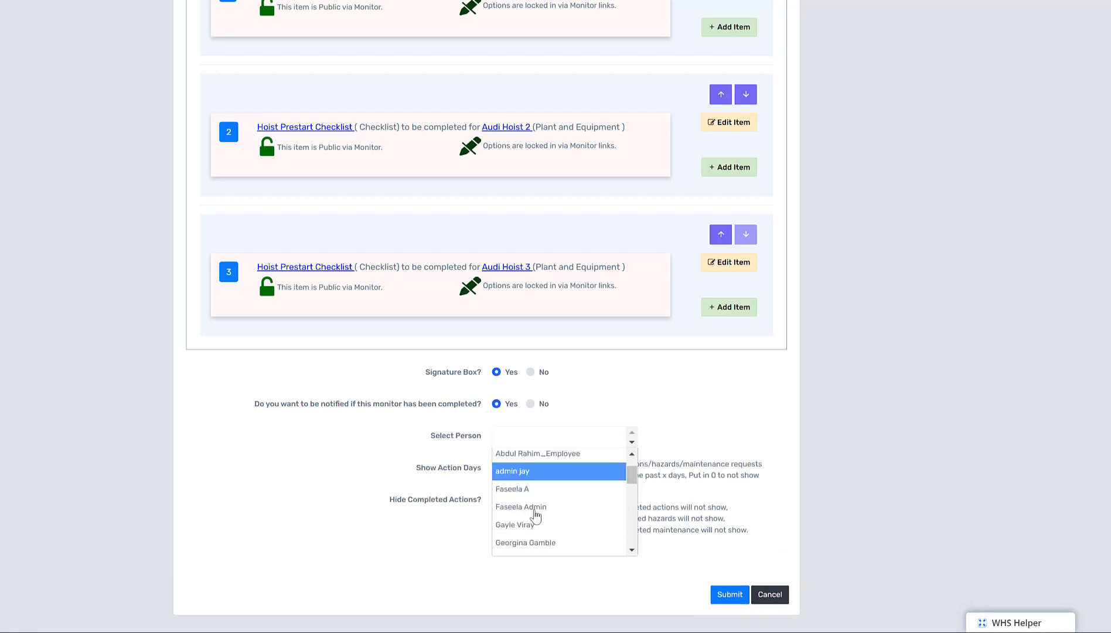
pyautogui.scroll(4, 535, 515)
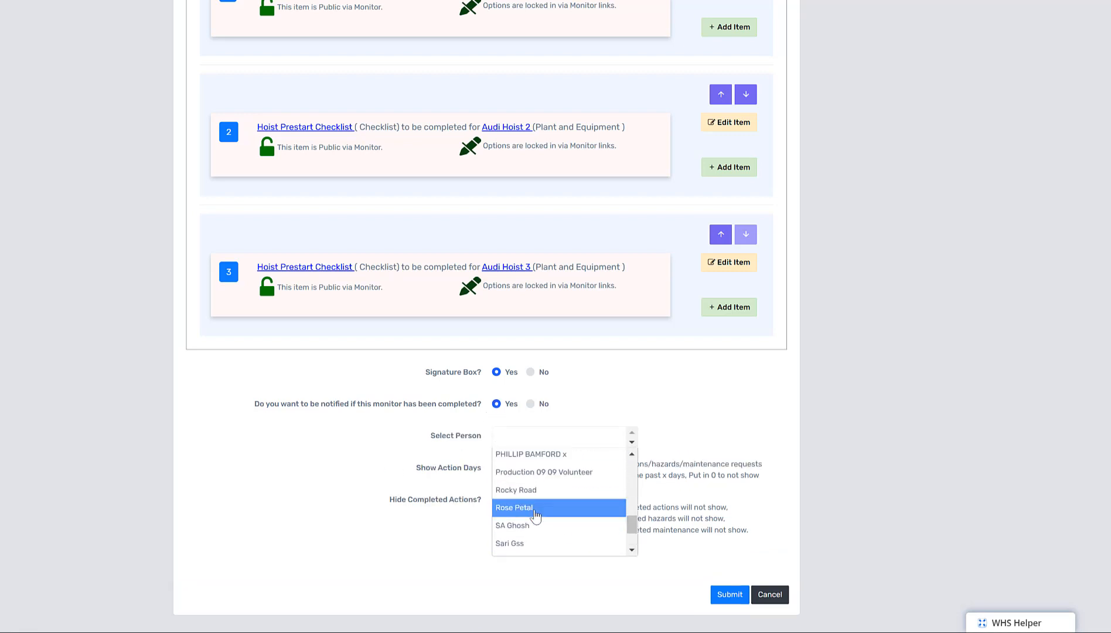
pyautogui.scroll(1, 535, 514)
pyautogui.click(527, 503)
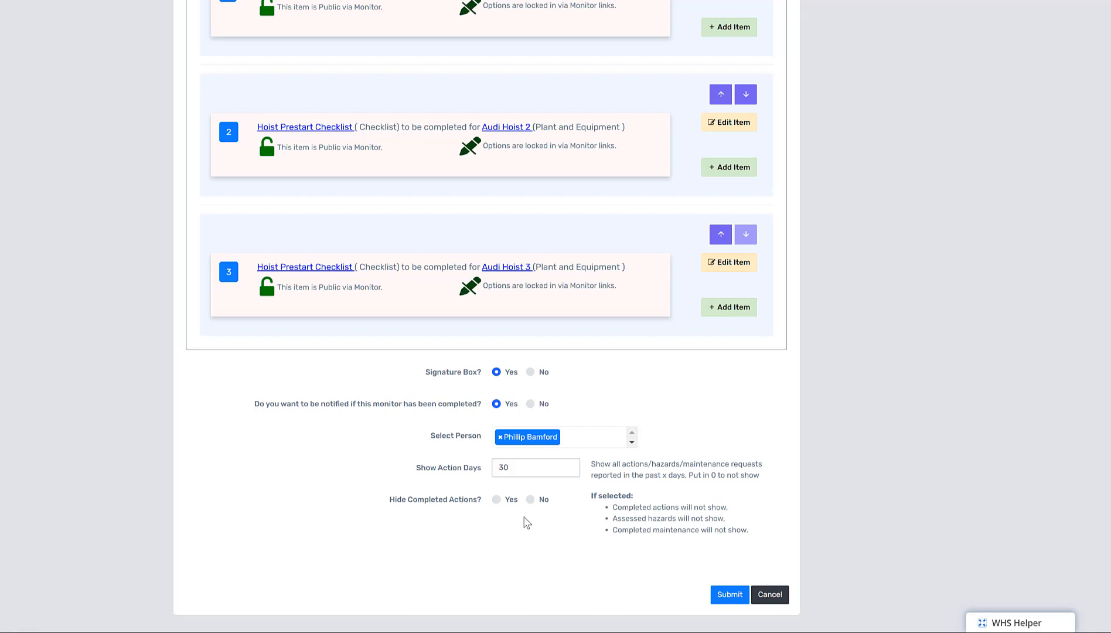
# Step: Set Hide Completed Actions to No and submit the new monitor
pyautogui.click(531, 499)
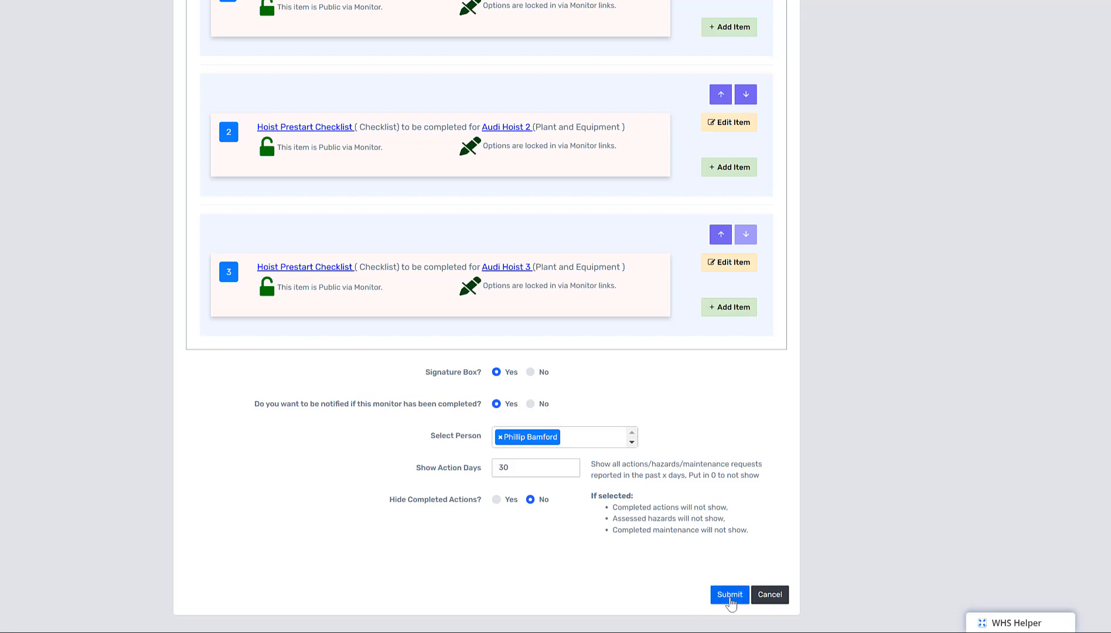
pyautogui.click(730, 595)
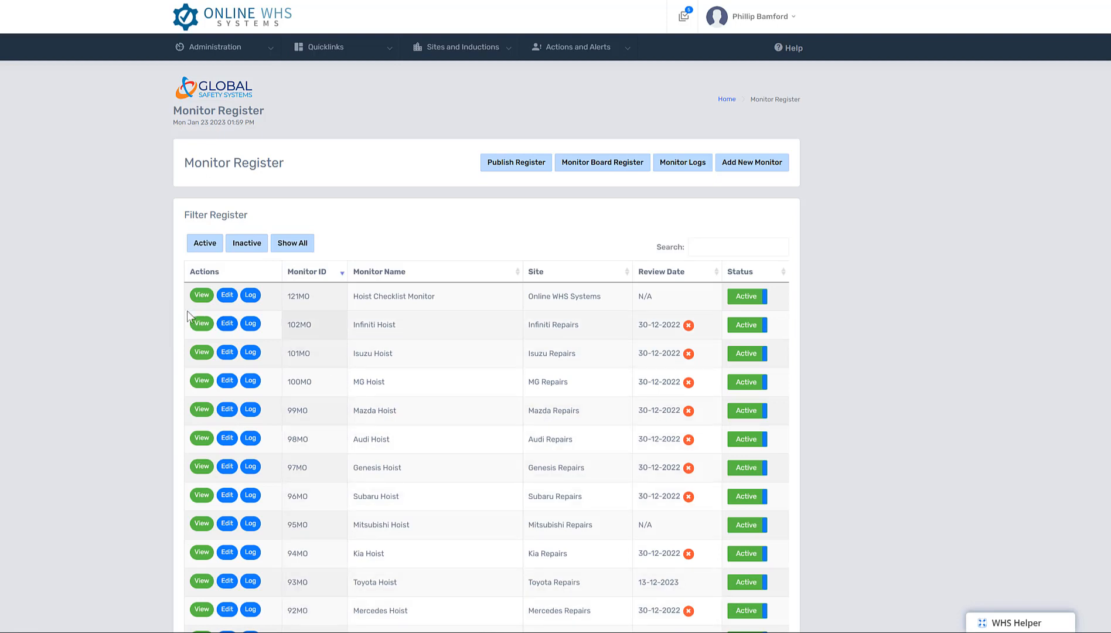
# Step: View the Hoist Checklist Monitor and open its Hoist Prestart Checklist for Audi Hoist 1
pyautogui.click(199, 296)
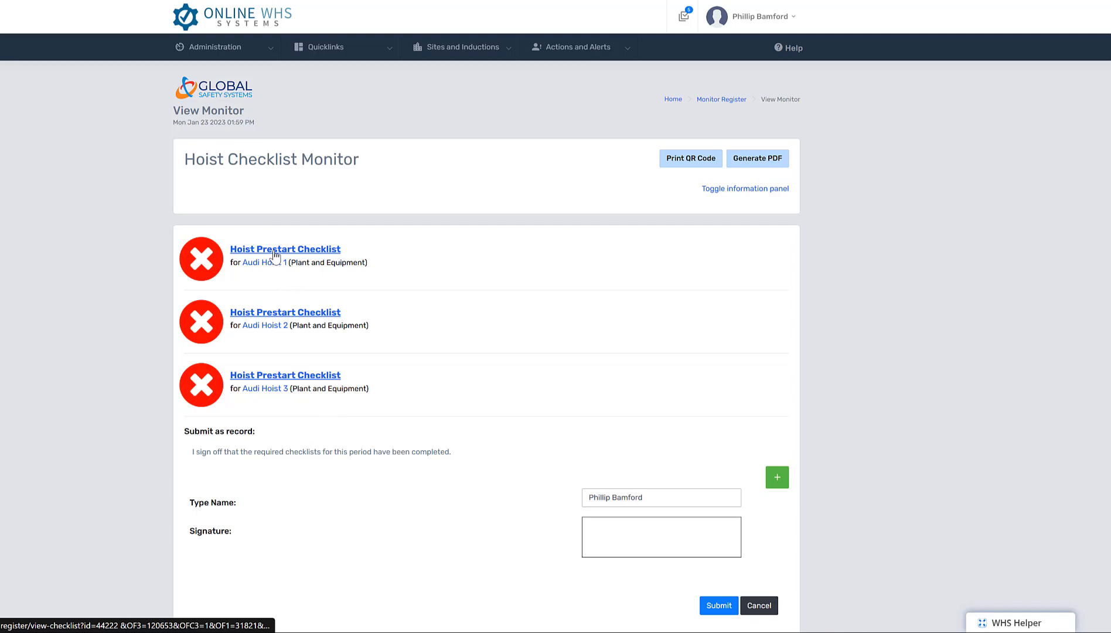
pyautogui.click(275, 253)
pyautogui.scroll(-5, 275, 253)
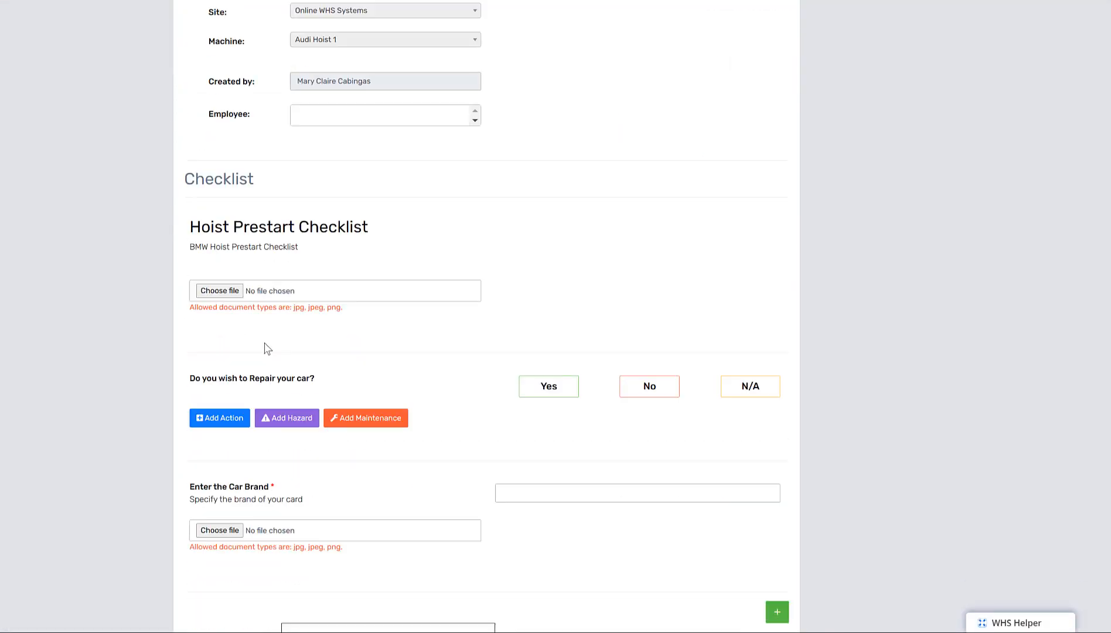
# Step: Answer Yes to the car repair question and add an action reading "Install fire lights and exits"
pyautogui.click(557, 386)
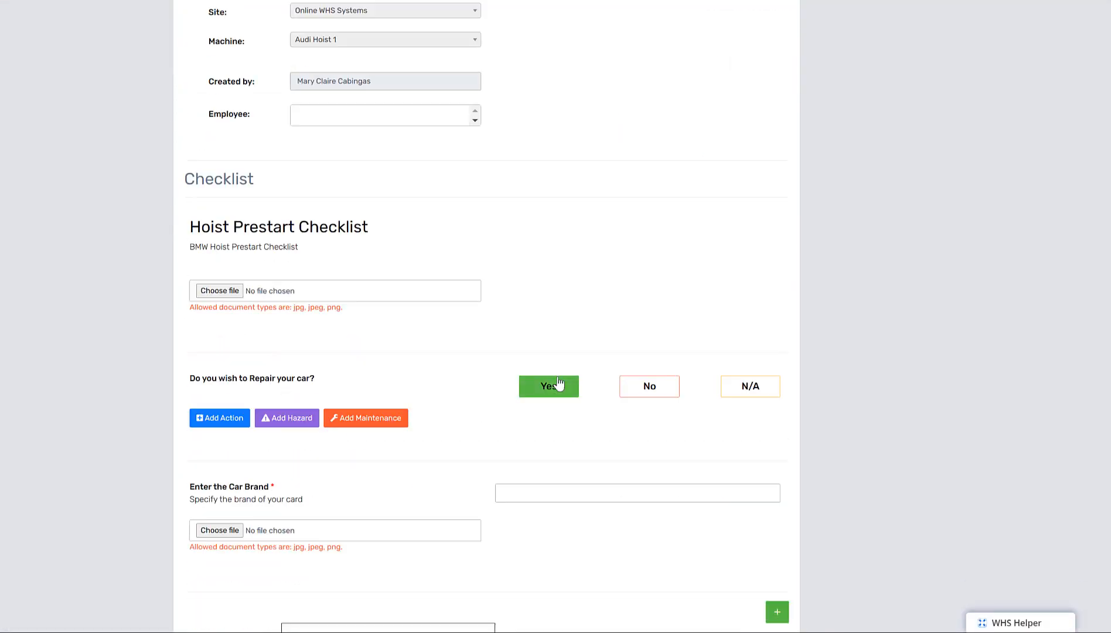
pyautogui.click(226, 423)
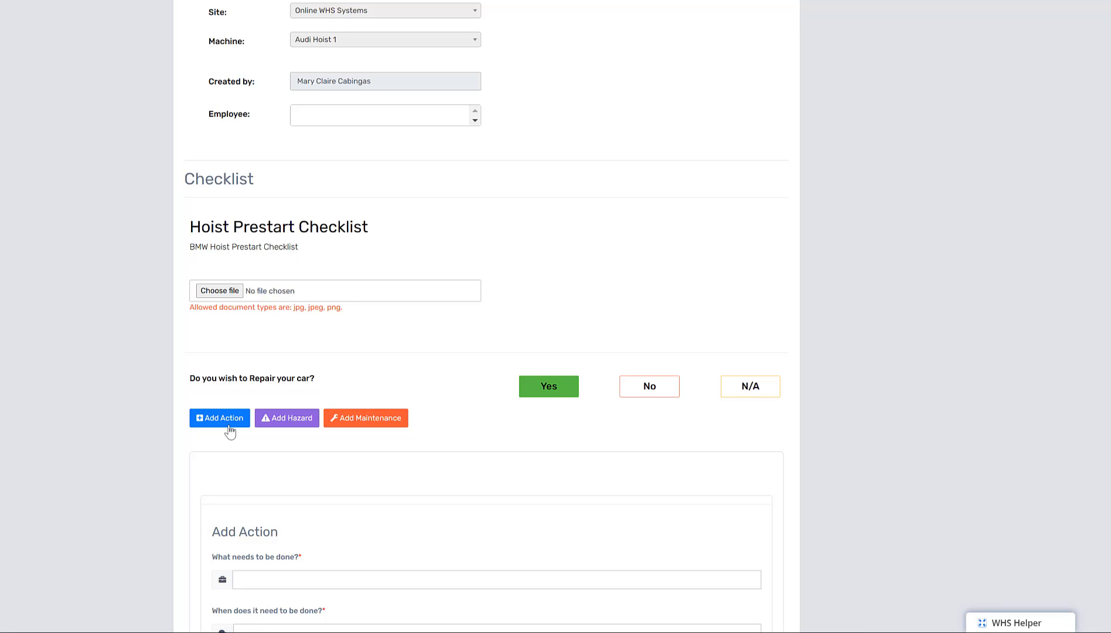
pyautogui.click(284, 583)
pyautogui.scroll(-1, 342, 466)
pyautogui.click(273, 509)
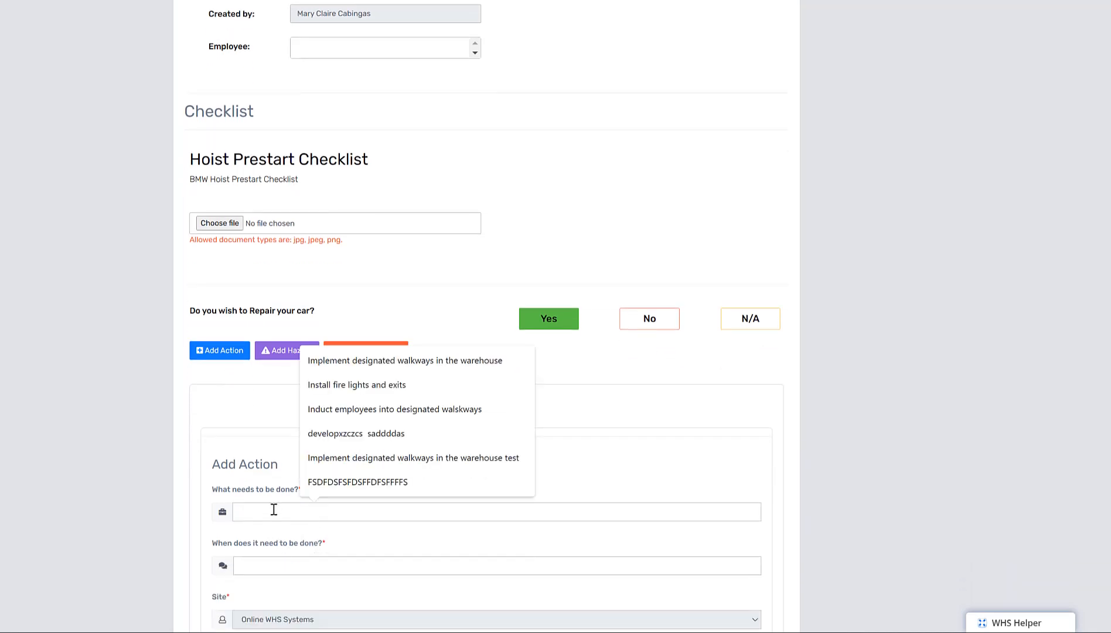
pyautogui.press('Down')
pyautogui.press('Down')
pyautogui.press('Down')
pyautogui.press('Up')
pyautogui.click(372, 393)
# Step: Set the action's due date to 24-01-2023 and assign the person who will do it
pyautogui.scroll(-6, 352, 404)
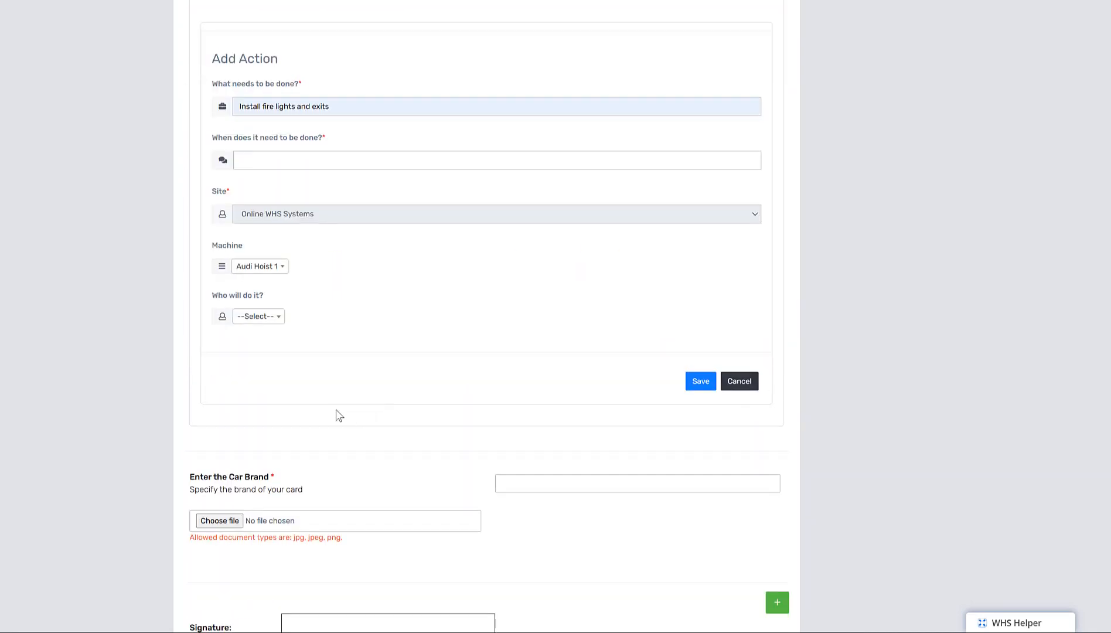
pyautogui.click(320, 159)
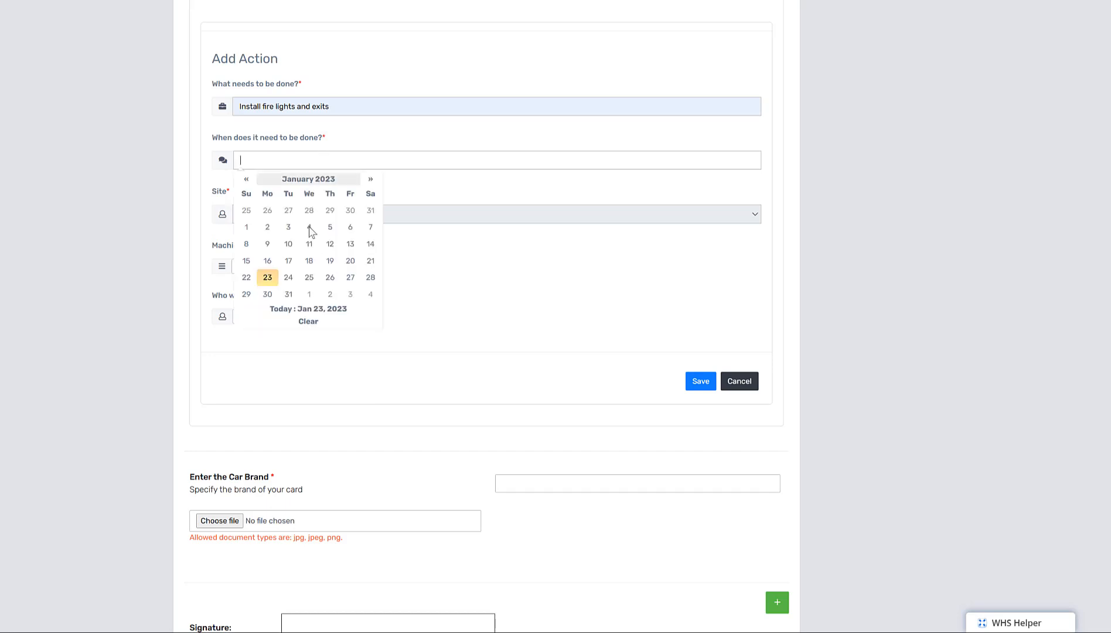
pyautogui.click(294, 285)
pyautogui.click(279, 316)
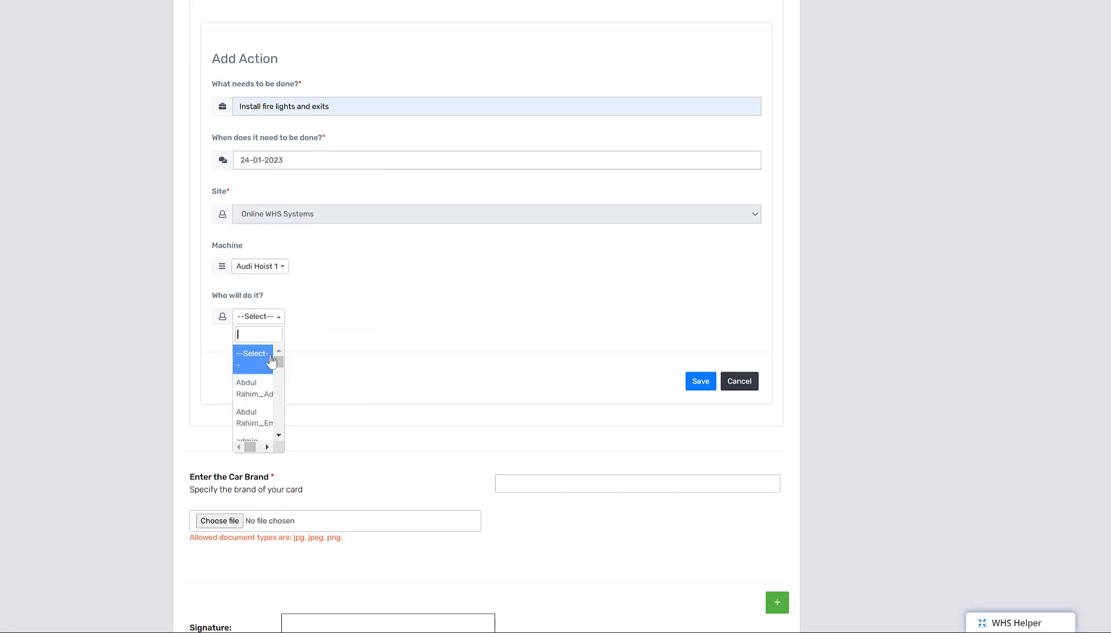
pyautogui.scroll(-5, 258, 413)
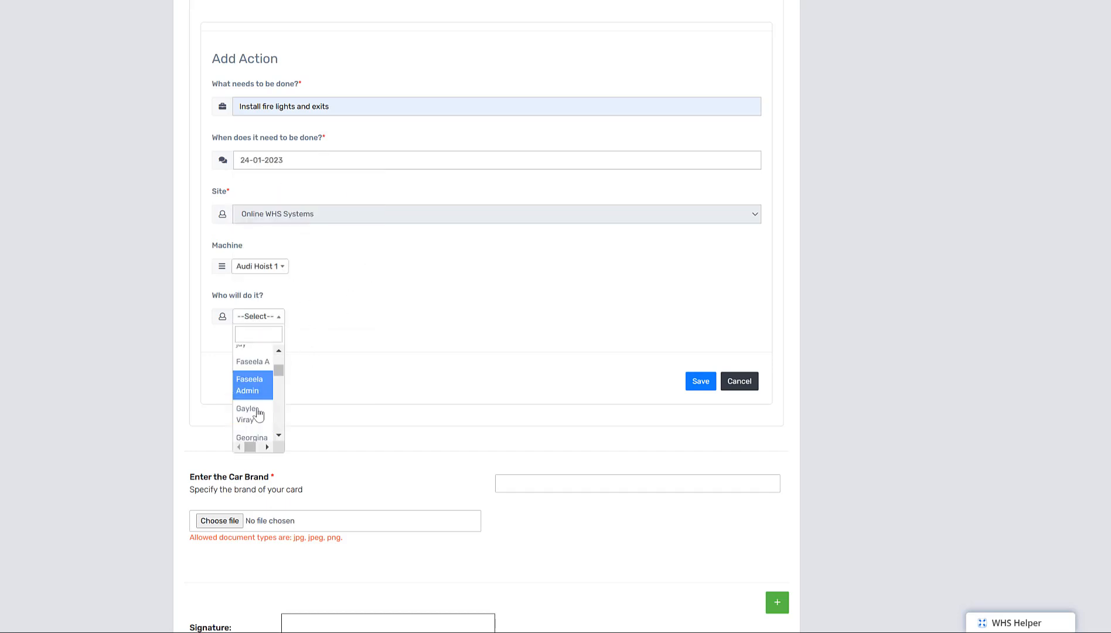
pyautogui.click(277, 370)
pyautogui.click(278, 380)
pyautogui.moveTo(280, 381); pyautogui.dragTo(279, 408)
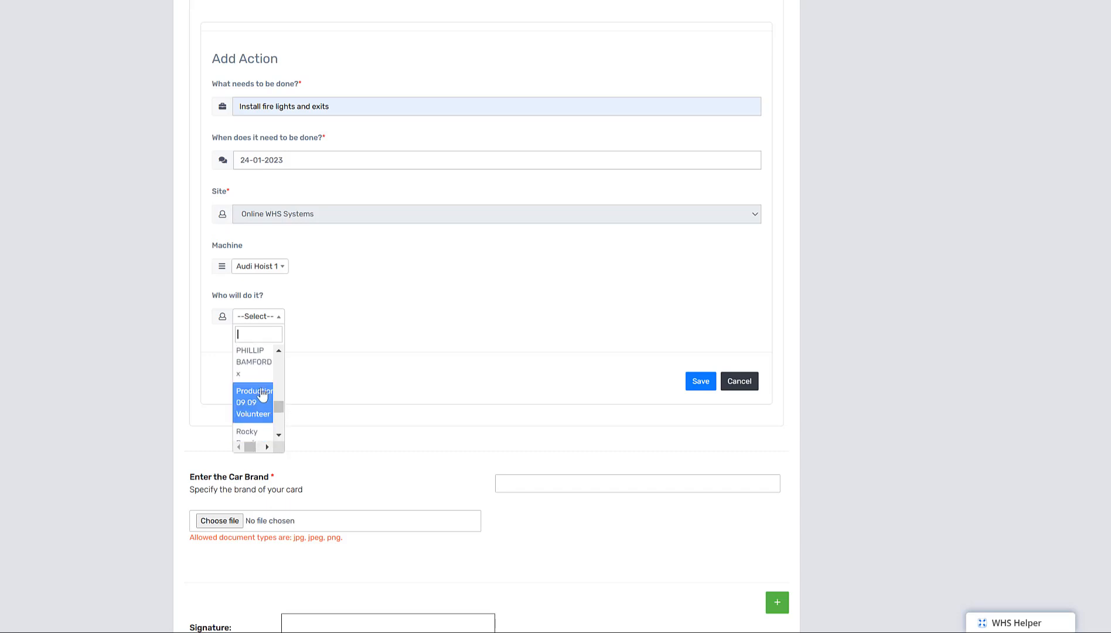
pyautogui.click(254, 367)
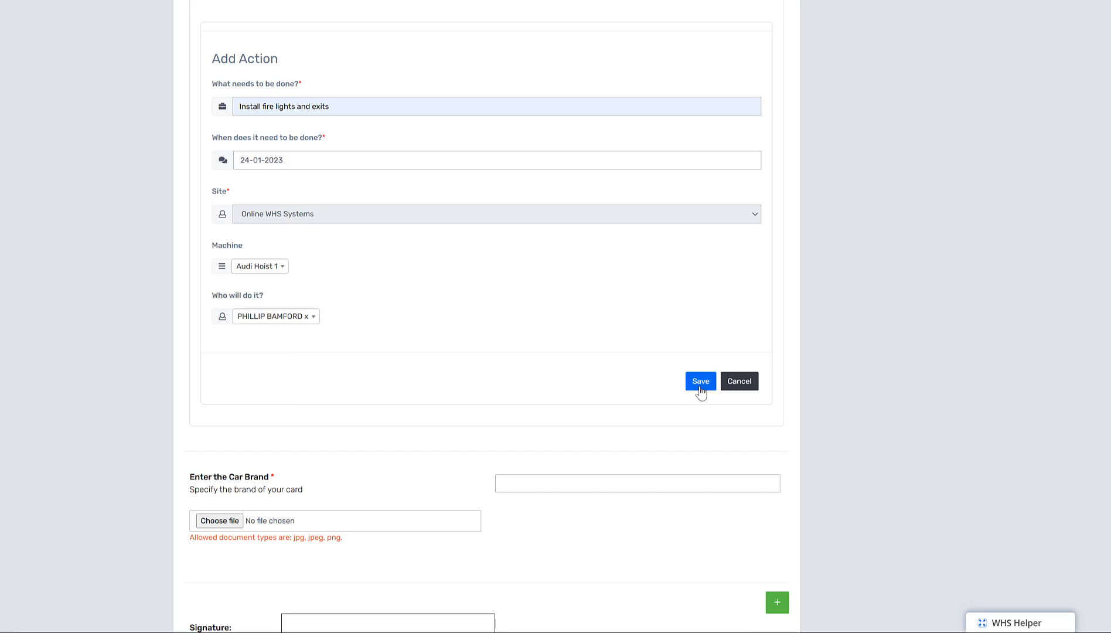
# Step: Fill in the car brand with "asdas ddasd asd asda dasda s"
pyautogui.click(547, 483)
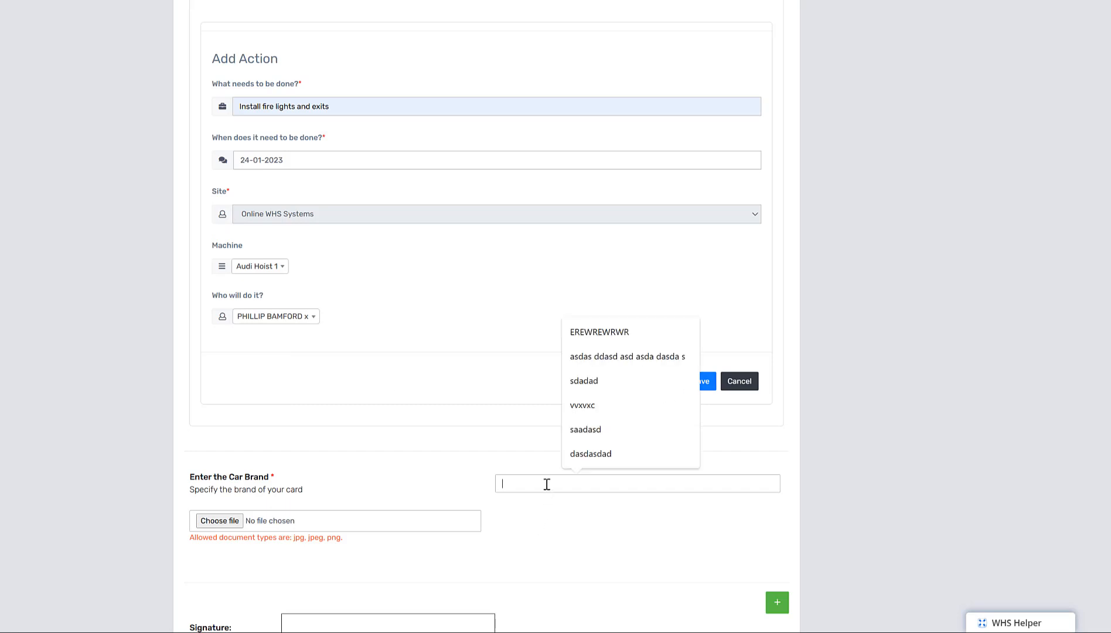
pyautogui.click(613, 356)
# Step: Draw a signature on the checklist and add a second signature box
pyautogui.scroll(-3, 486, 493)
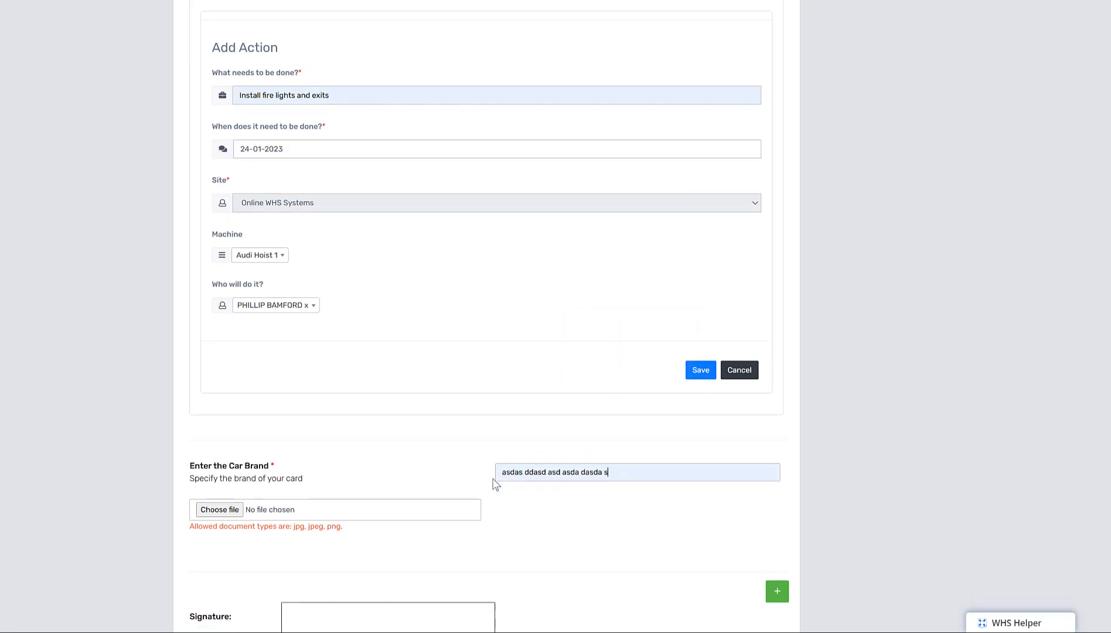
pyautogui.moveTo(325, 488)
pyautogui.mouseDown()
pyautogui.moveTo(457, 498)
pyautogui.moveTo(293, 515)
pyautogui.mouseUp()
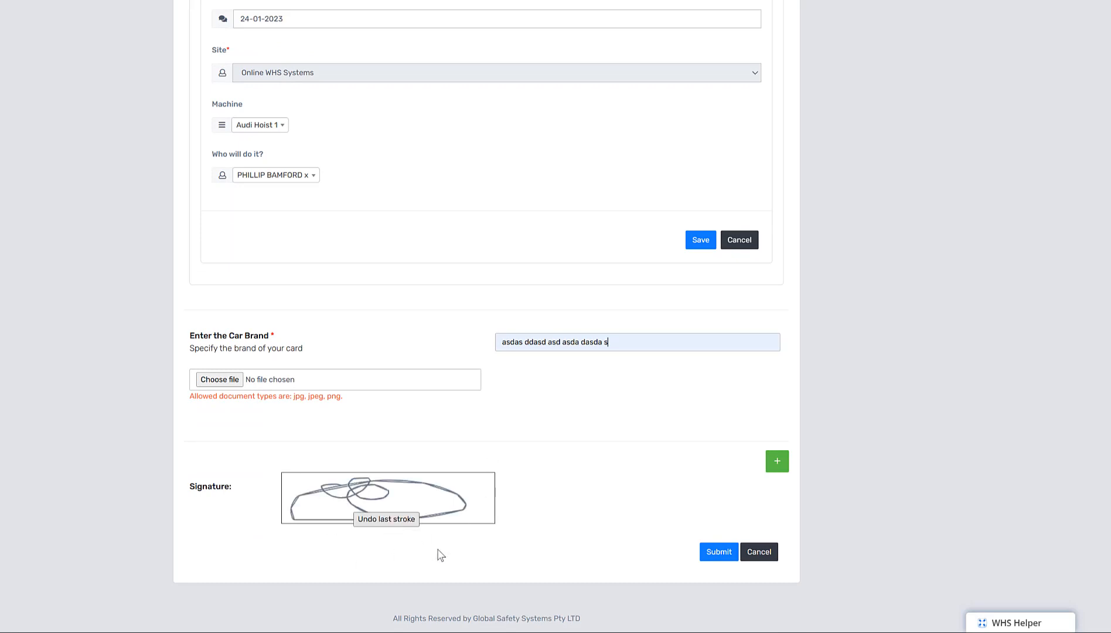
pyautogui.click(777, 461)
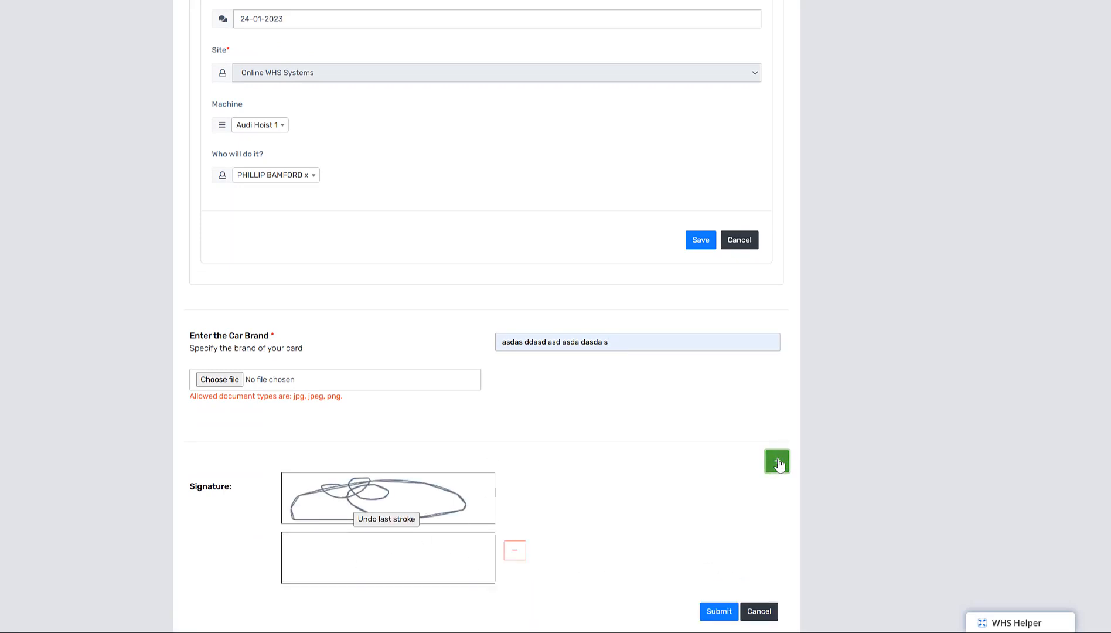
# Step: Draw a signature in the second signature box and submit the Hoist Prestart Checklist
pyautogui.moveTo(346, 558)
pyautogui.mouseDown()
pyautogui.moveTo(349, 572)
pyautogui.moveTo(481, 565)
pyautogui.moveTo(455, 579)
pyautogui.mouseUp()
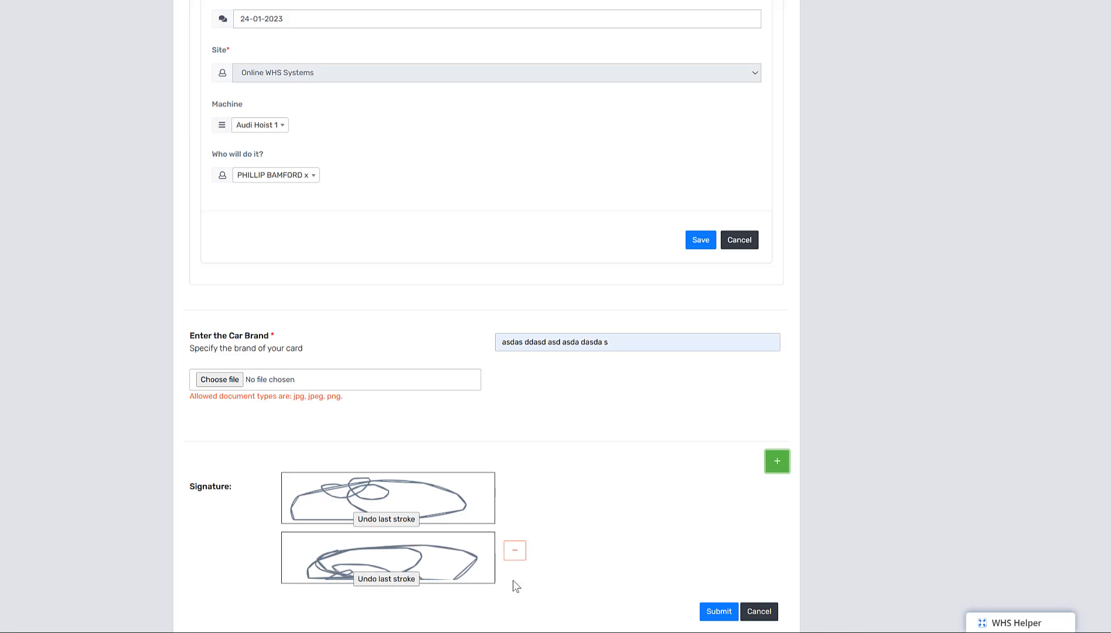
pyautogui.click(707, 612)
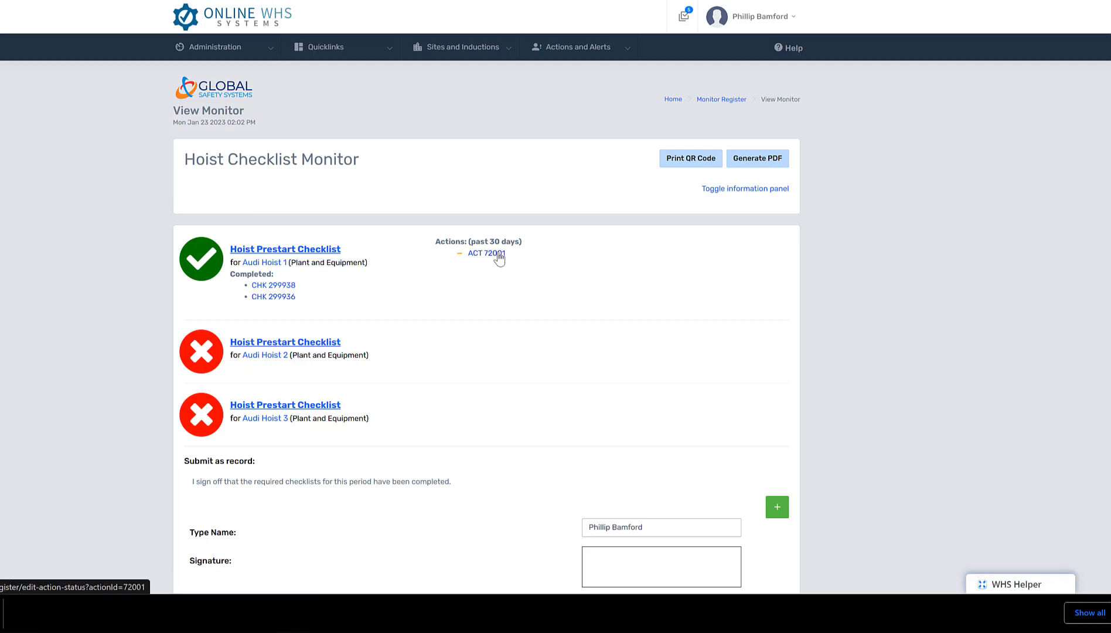
# Step: View the details of the action listed for Audi Hoist 1 in the Hoist Checklist Monitor and return to the dashboard
pyautogui.click(504, 256)
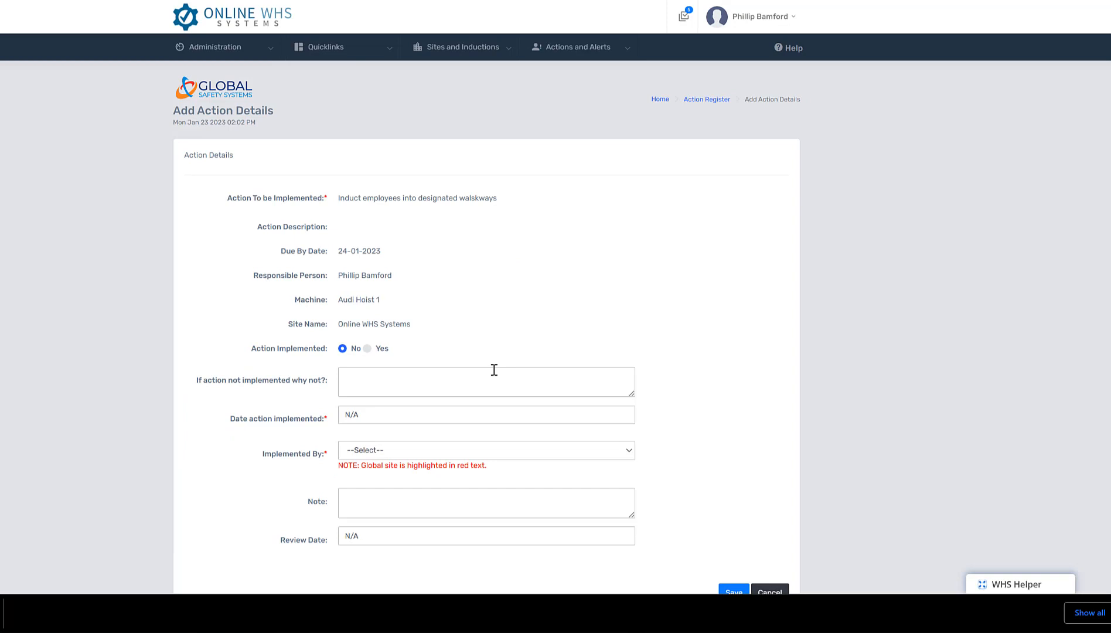
pyautogui.click(661, 100)
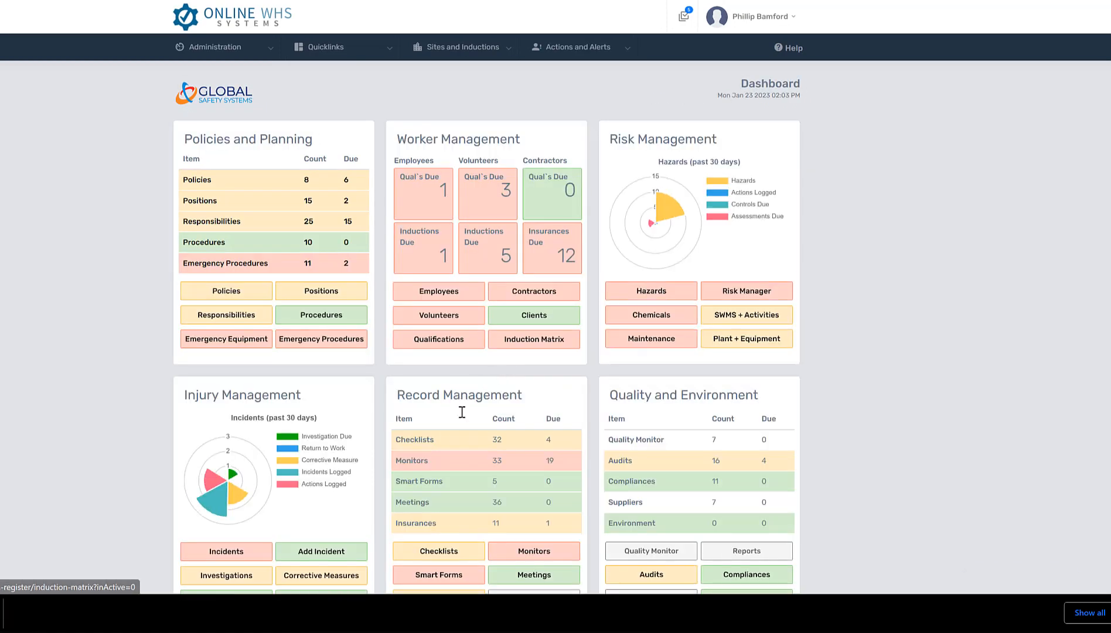
# Step: Open the Monitor Board Register by way of the Monitor Register
pyautogui.scroll(-2, 469, 422)
pyautogui.click(540, 479)
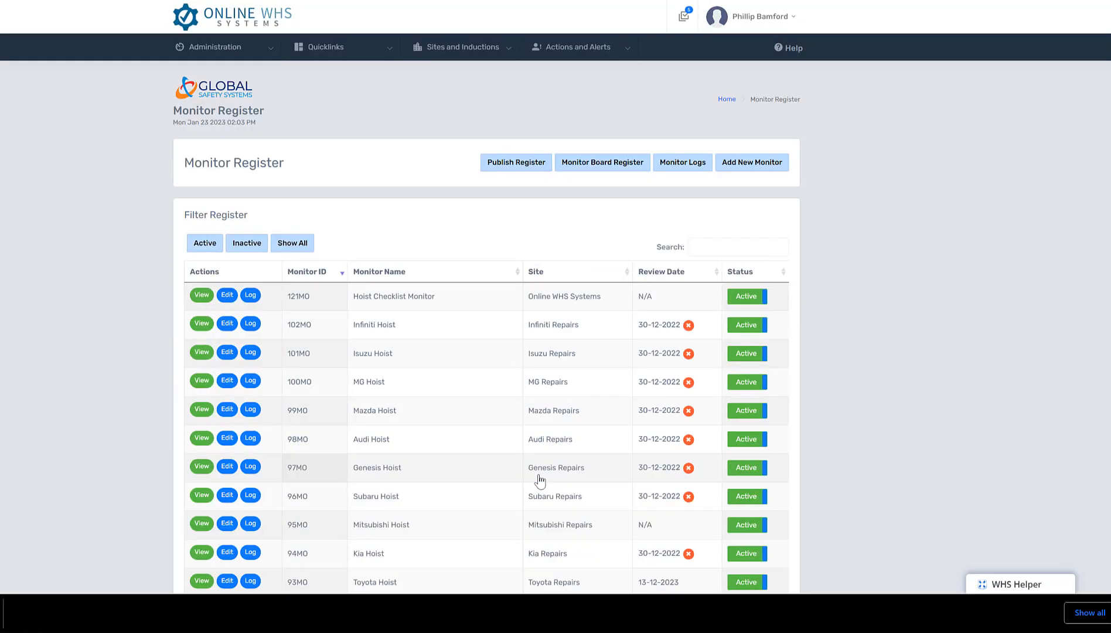
pyautogui.click(604, 164)
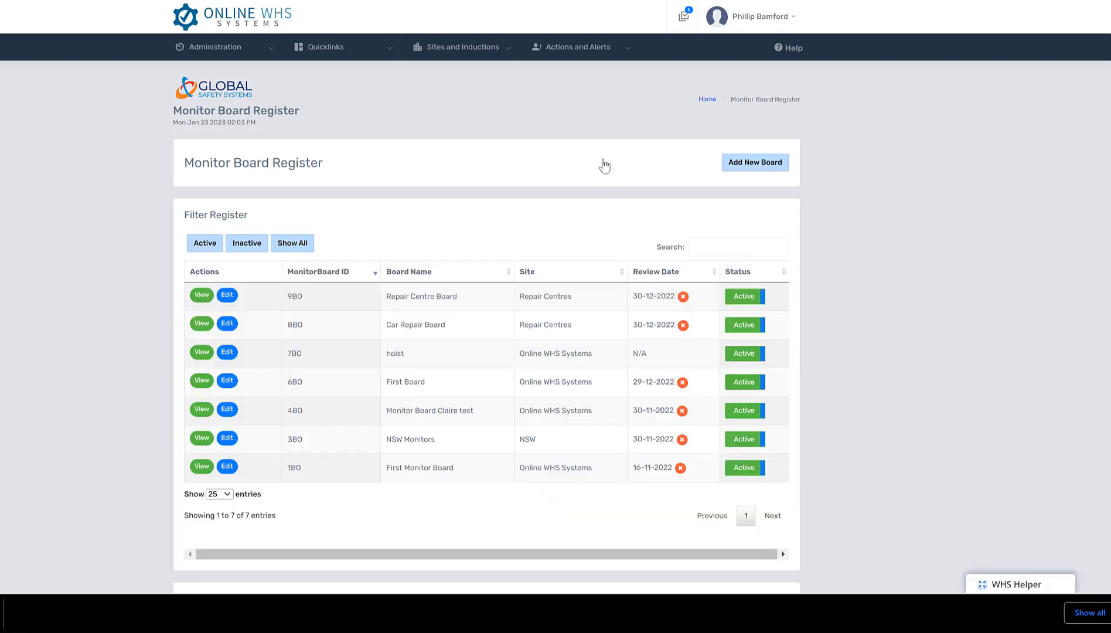
# Step: Review the blank form for adding a monitor board, including its site options, and return to the Monitor Board Register without saving
pyautogui.click(757, 164)
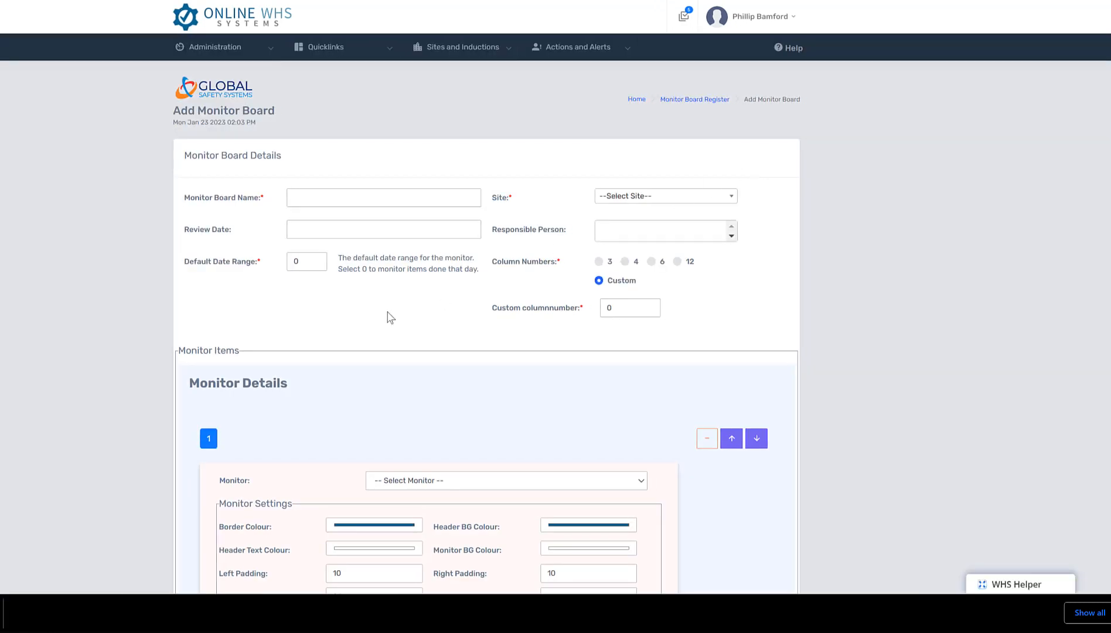
pyautogui.click(330, 197)
pyautogui.click(683, 200)
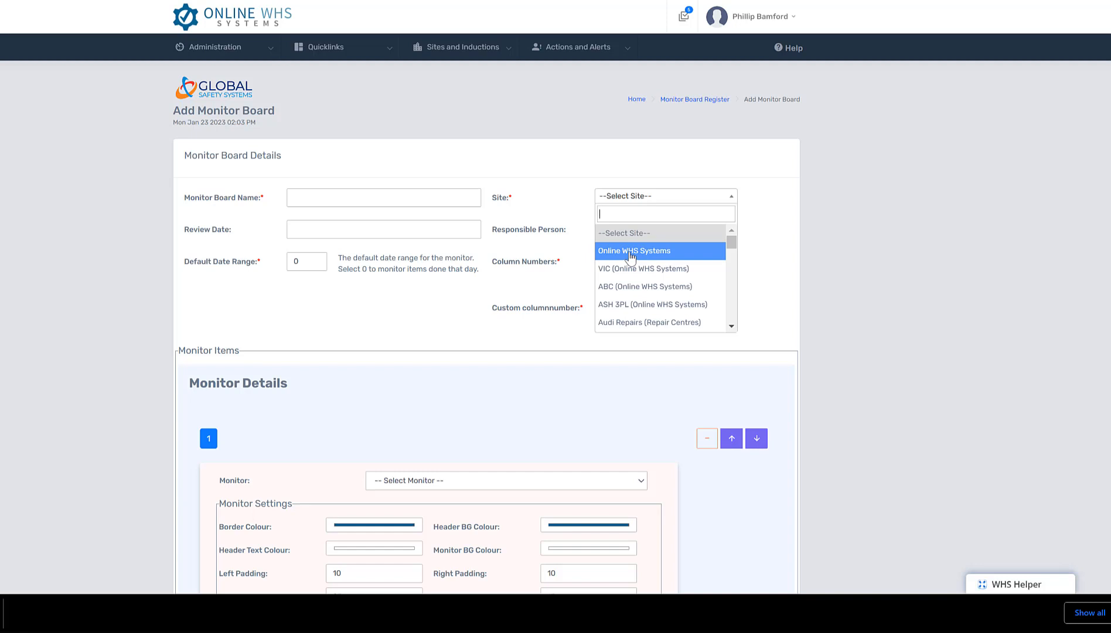
pyautogui.click(683, 102)
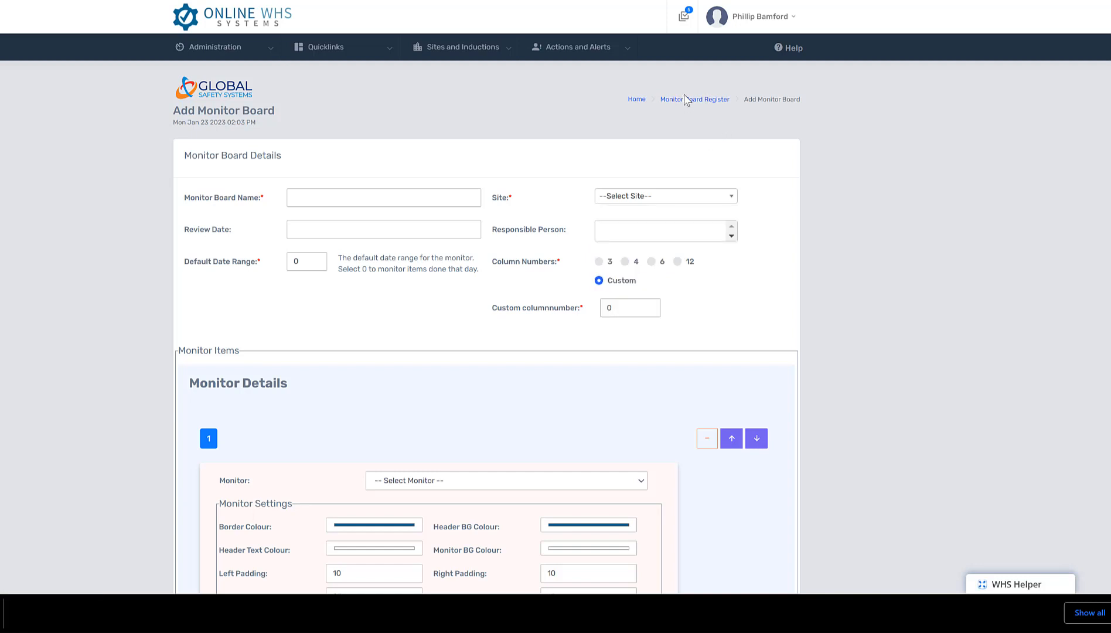
pyautogui.click(687, 99)
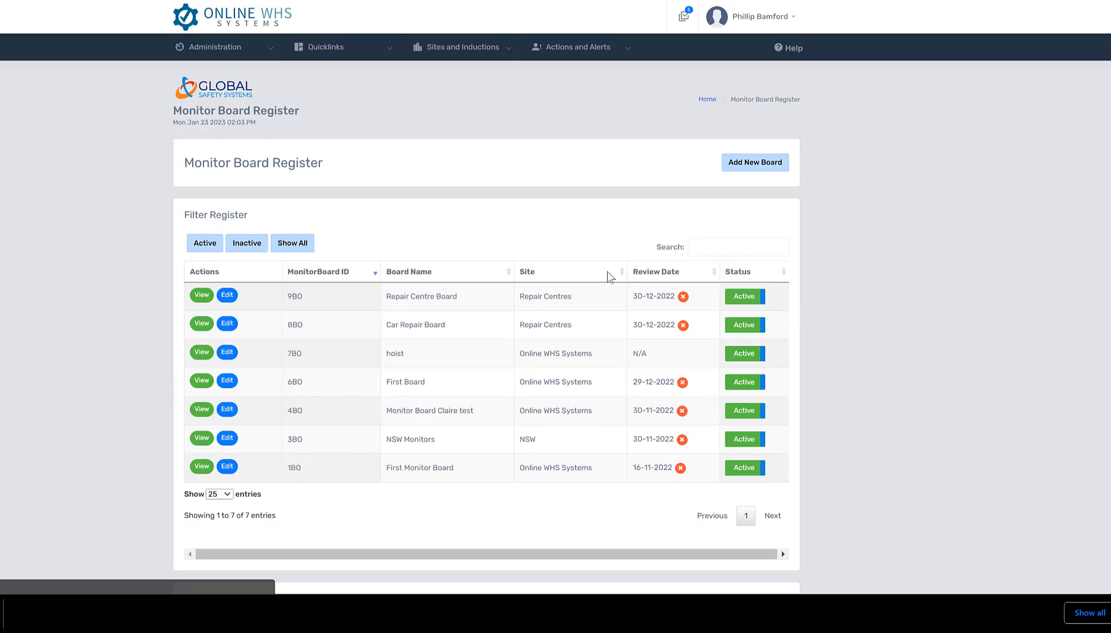
# Step: View the hoist checklists on the Repair Centre Board and return to the dashboard
pyautogui.click(198, 300)
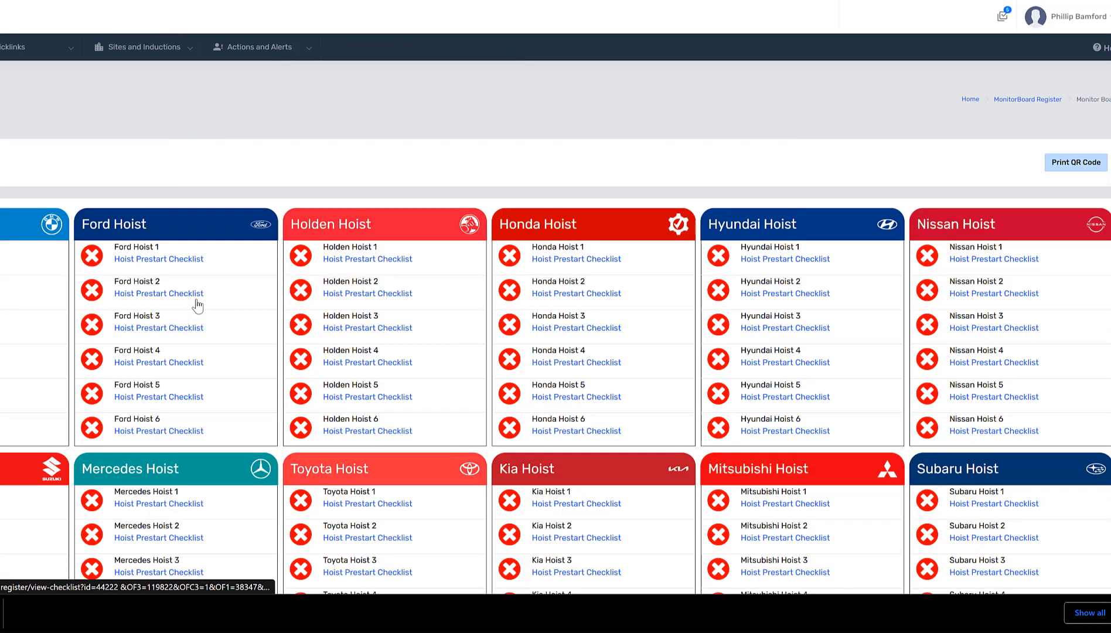
pyautogui.scroll(-1, 200, 301)
pyautogui.scroll(-1, 199, 303)
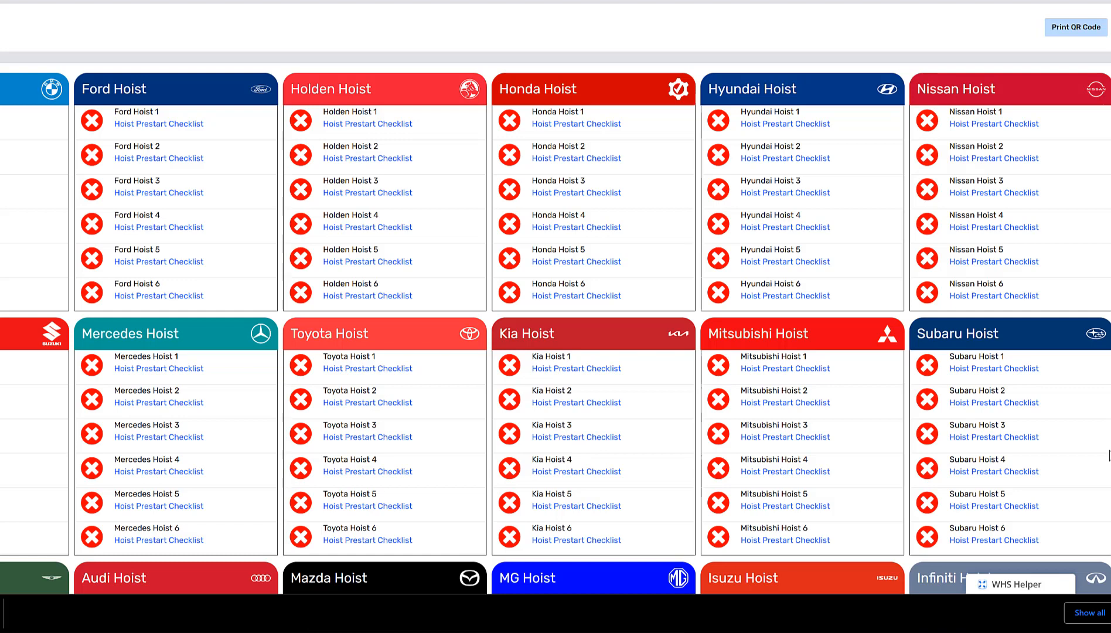
pyautogui.scroll(3, 689, 310)
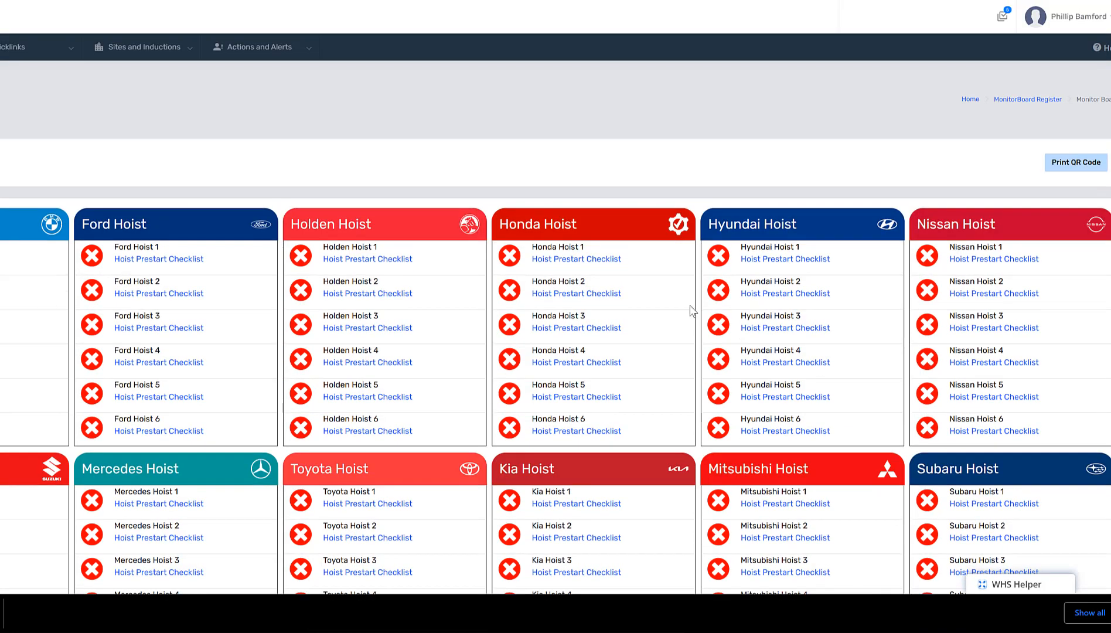
pyautogui.hotkey('alt', 'Left')
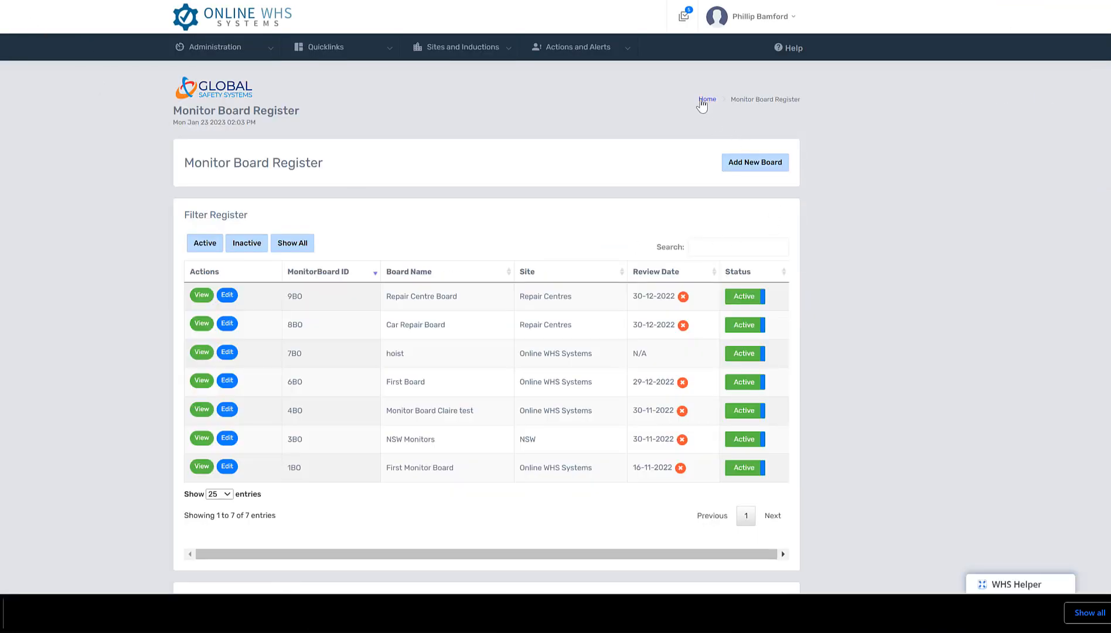
pyautogui.click(706, 100)
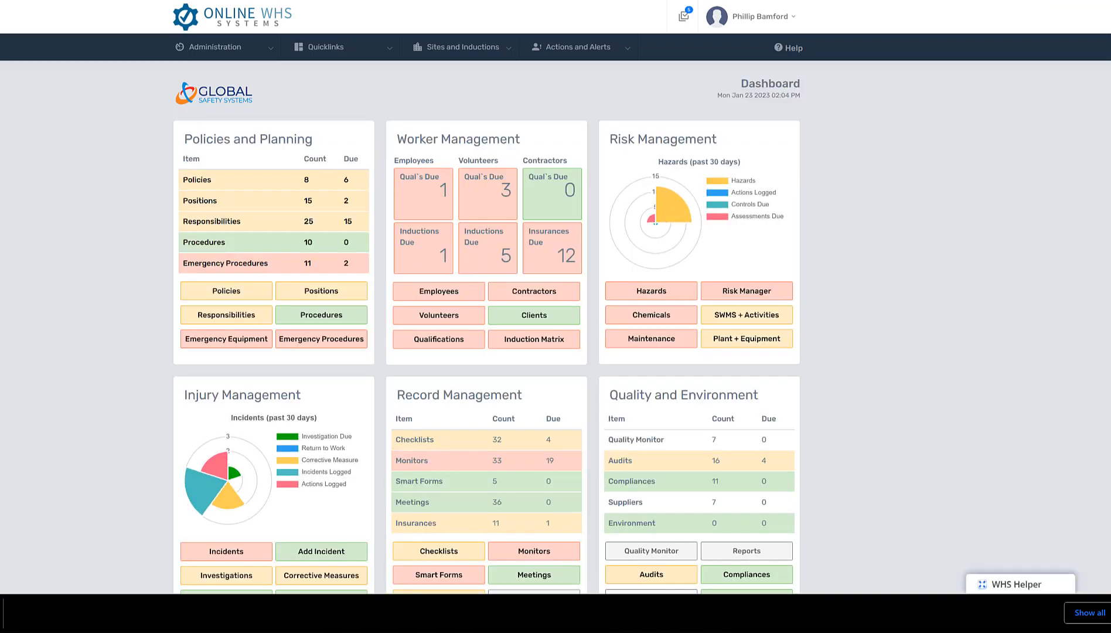